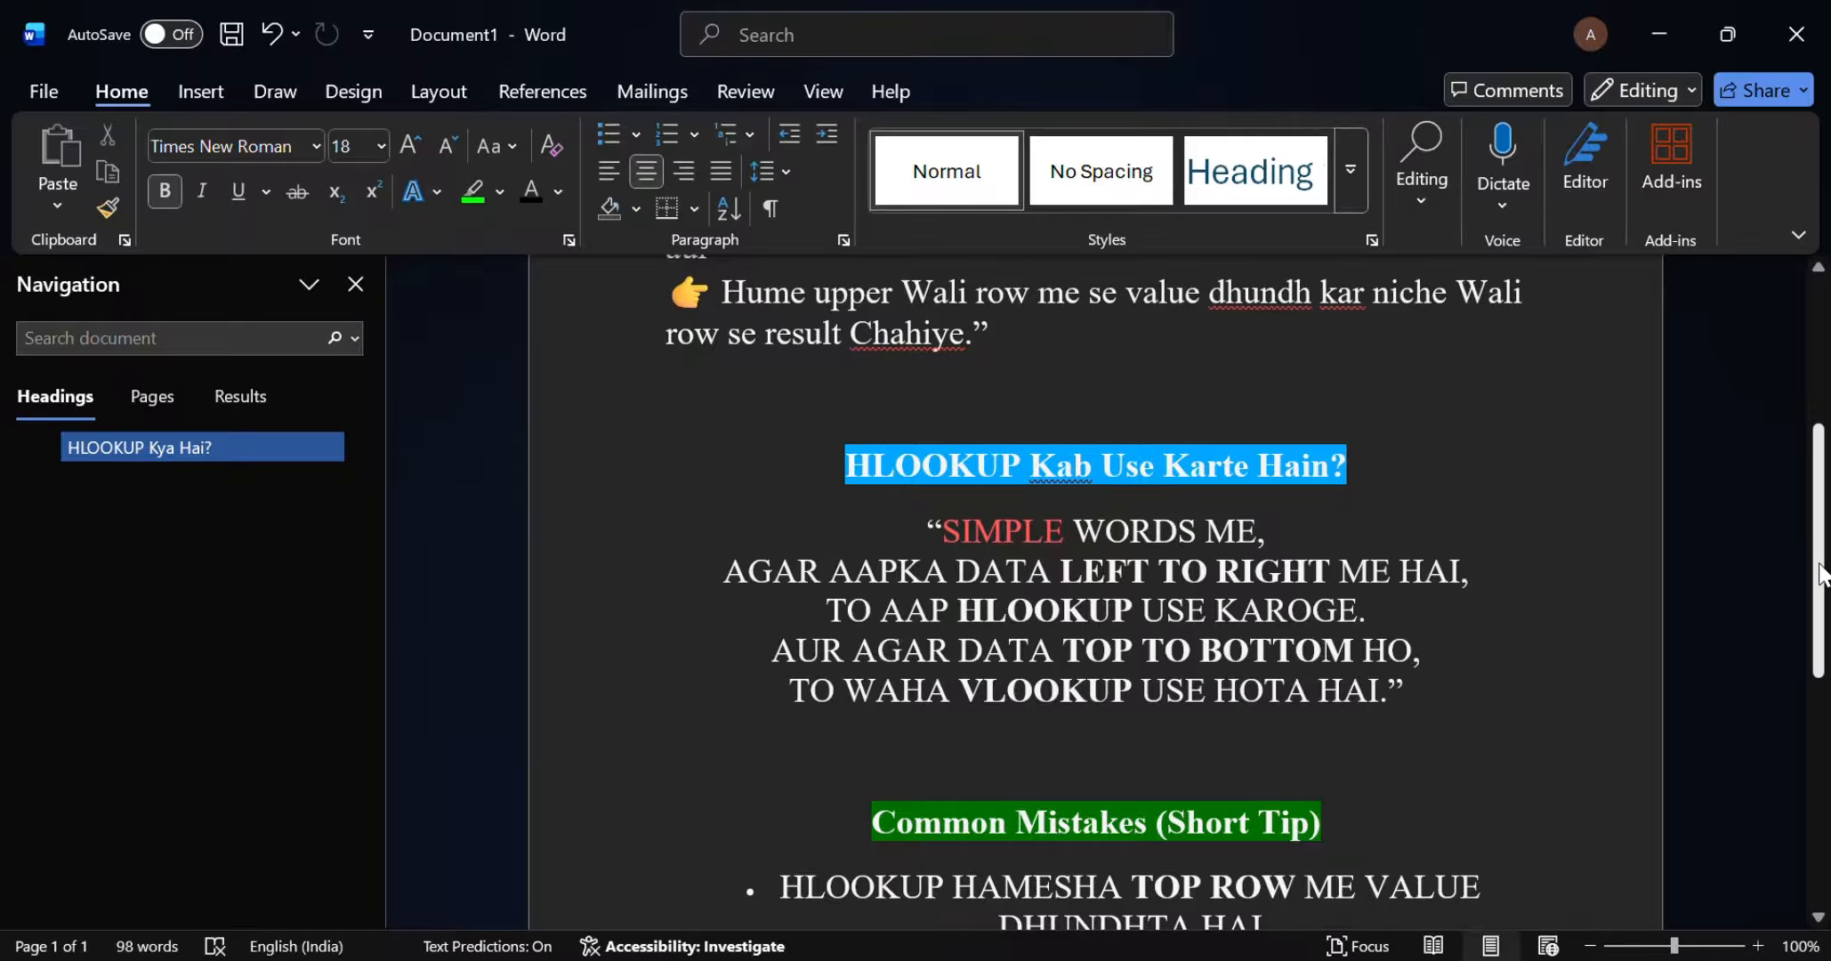
# - Review the HLOOKUP notes down to the Common Mistakes tips and switch to the salary_data workbook in Excel
pyautogui.scroll(-4, 1509, 678)
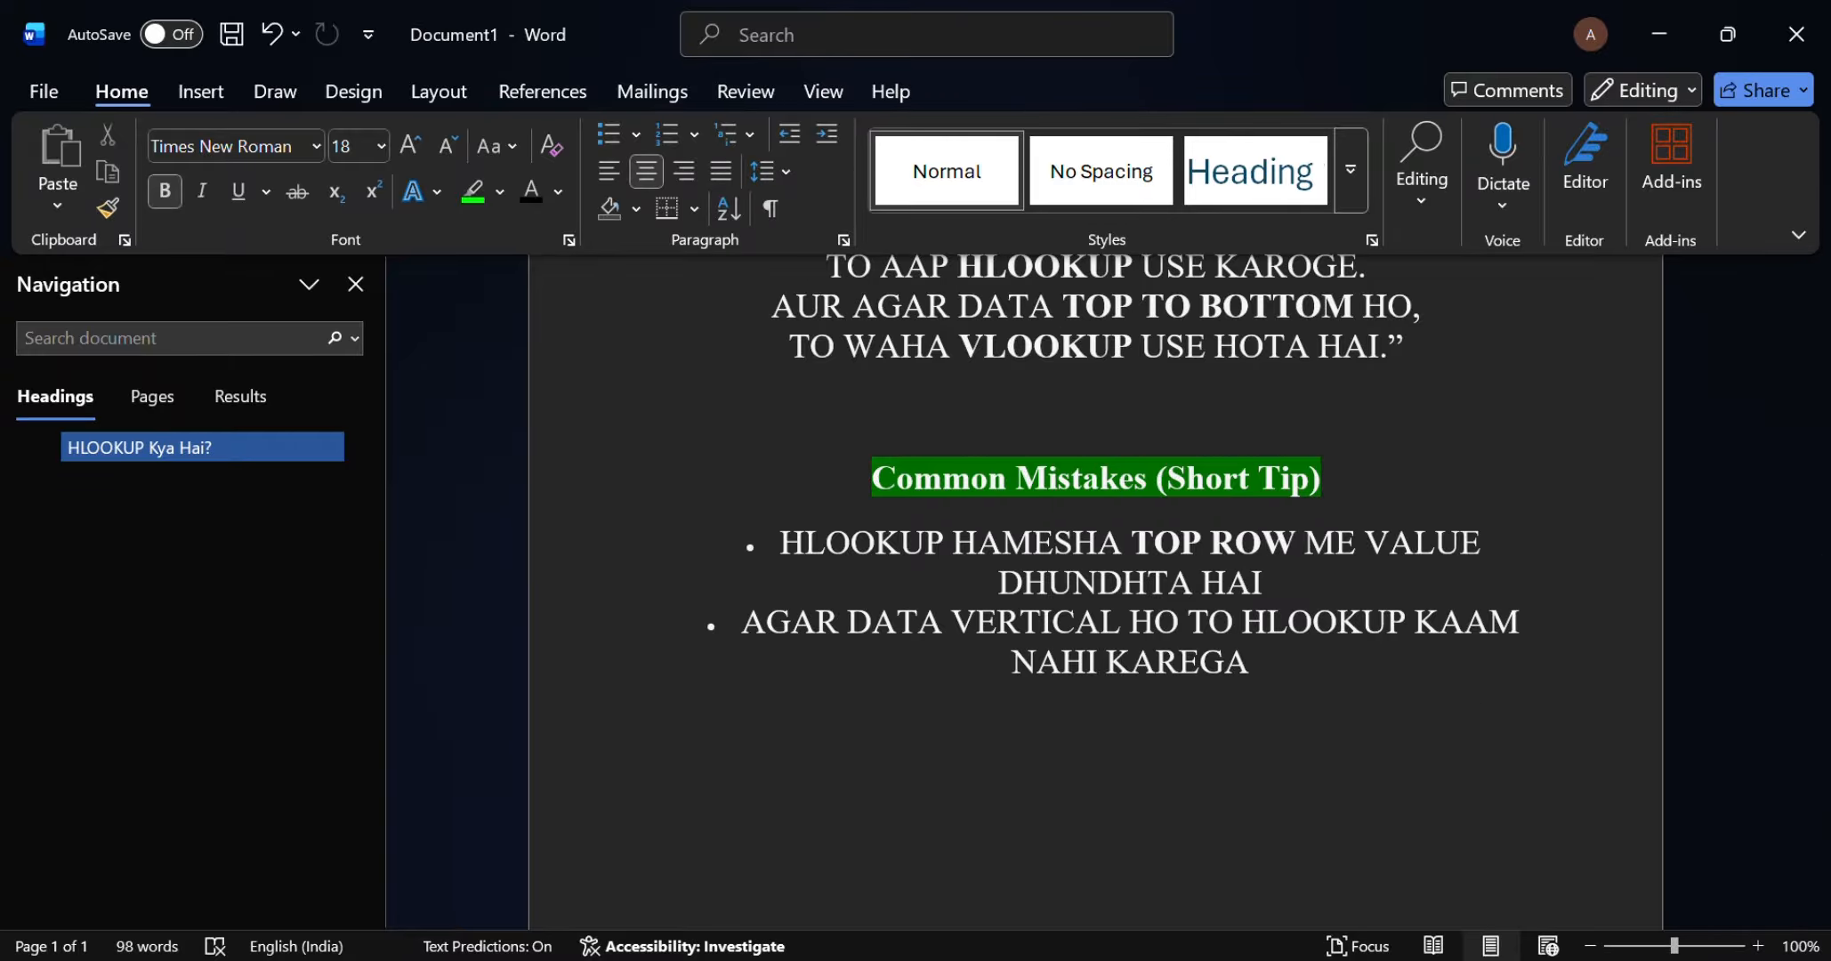
pyautogui.click(1062, 854)
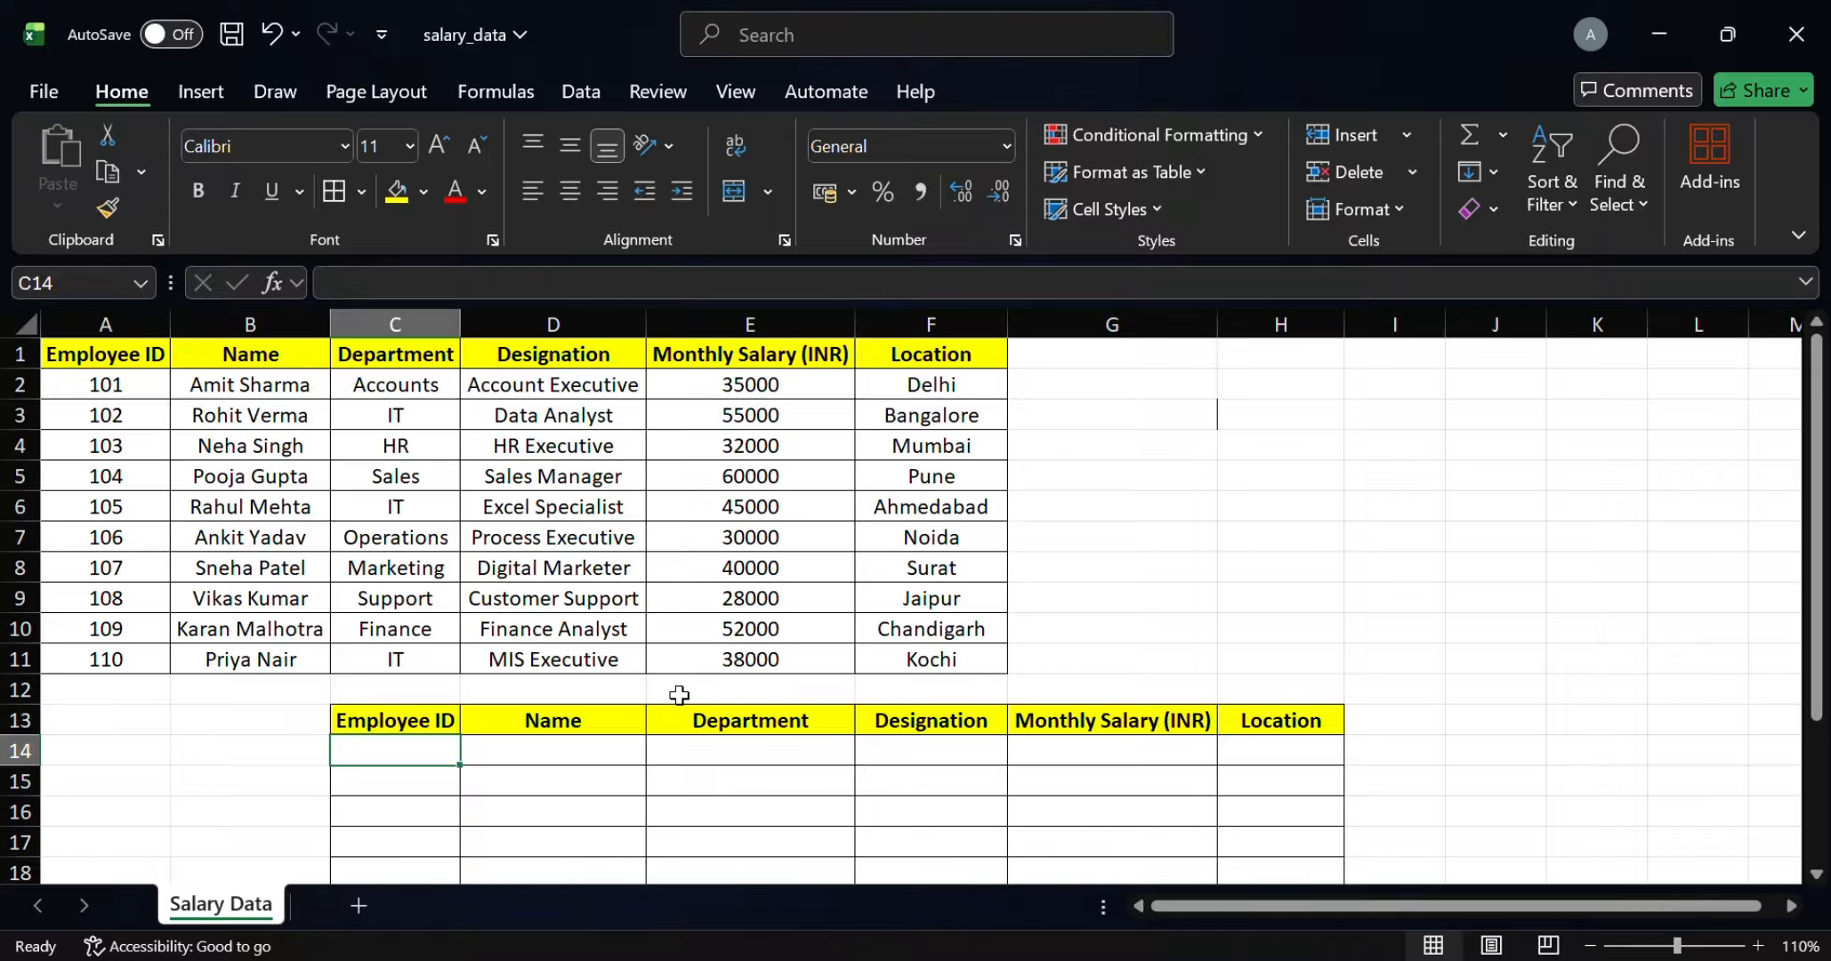
pyautogui.click(485, 748)
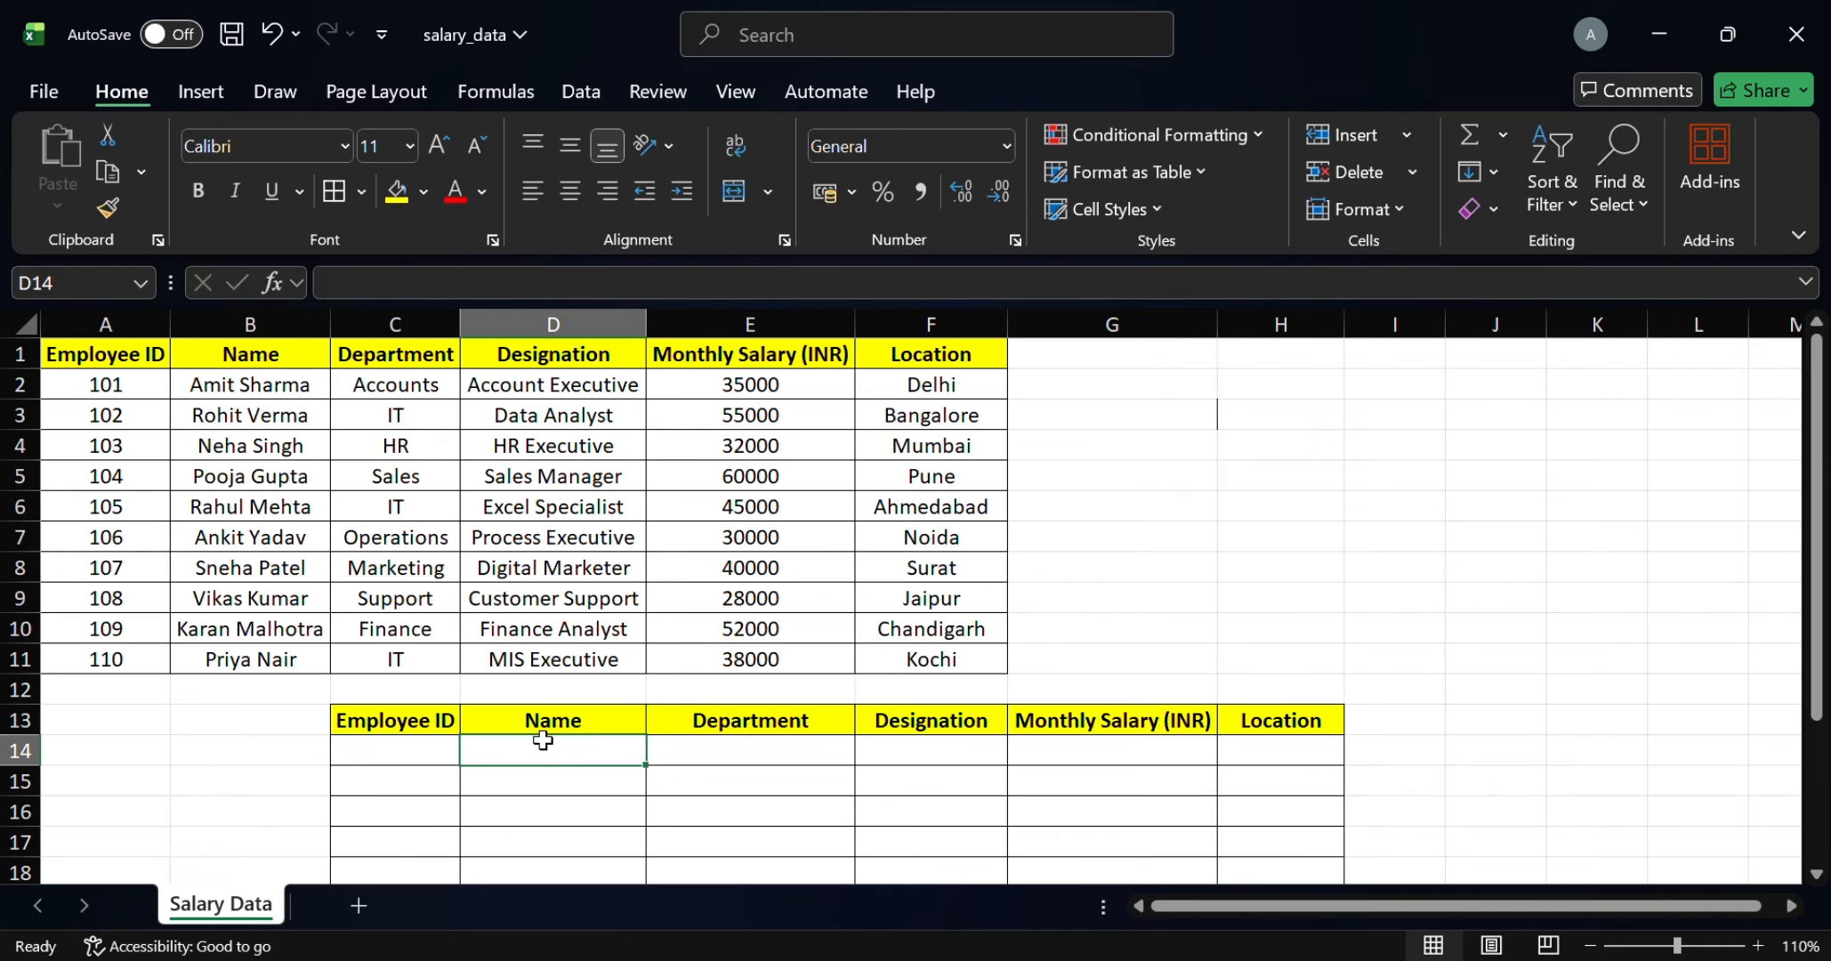
pyautogui.click(441, 746)
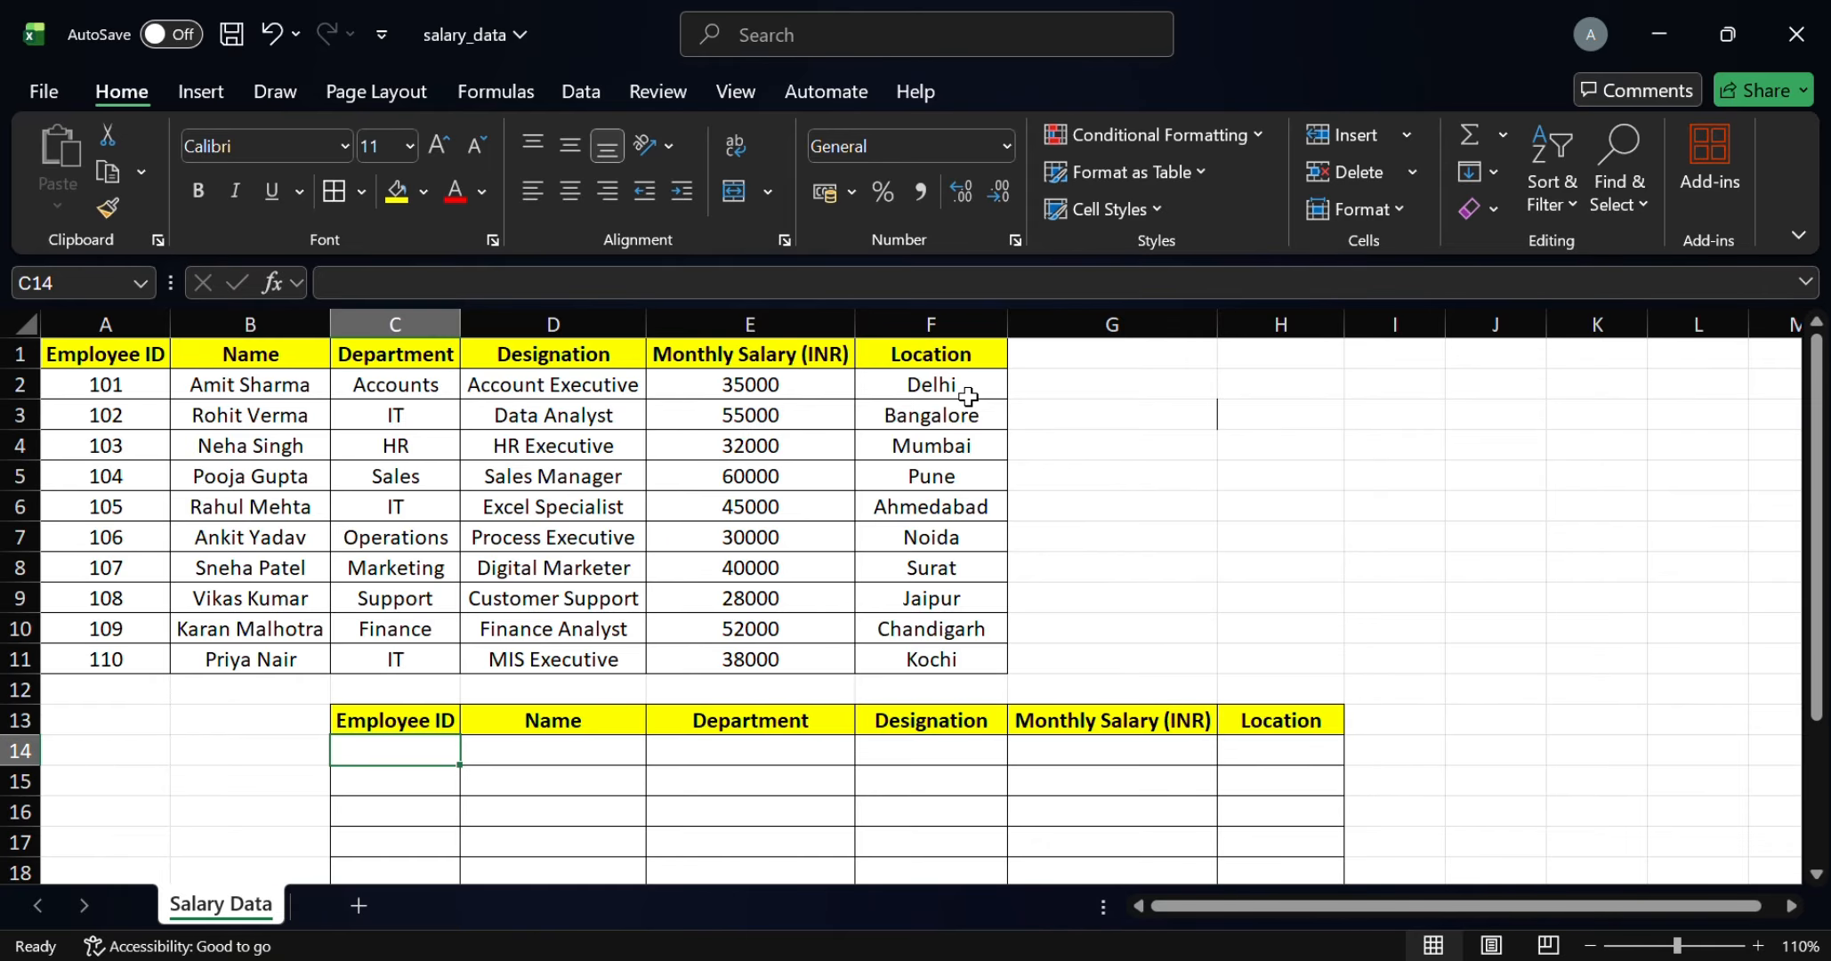
pyautogui.moveTo(1824, 423); pyautogui.dragTo(1821, 407)
pyautogui.click(553, 753)
pyautogui.click(392, 752)
pyautogui.click(721, 749)
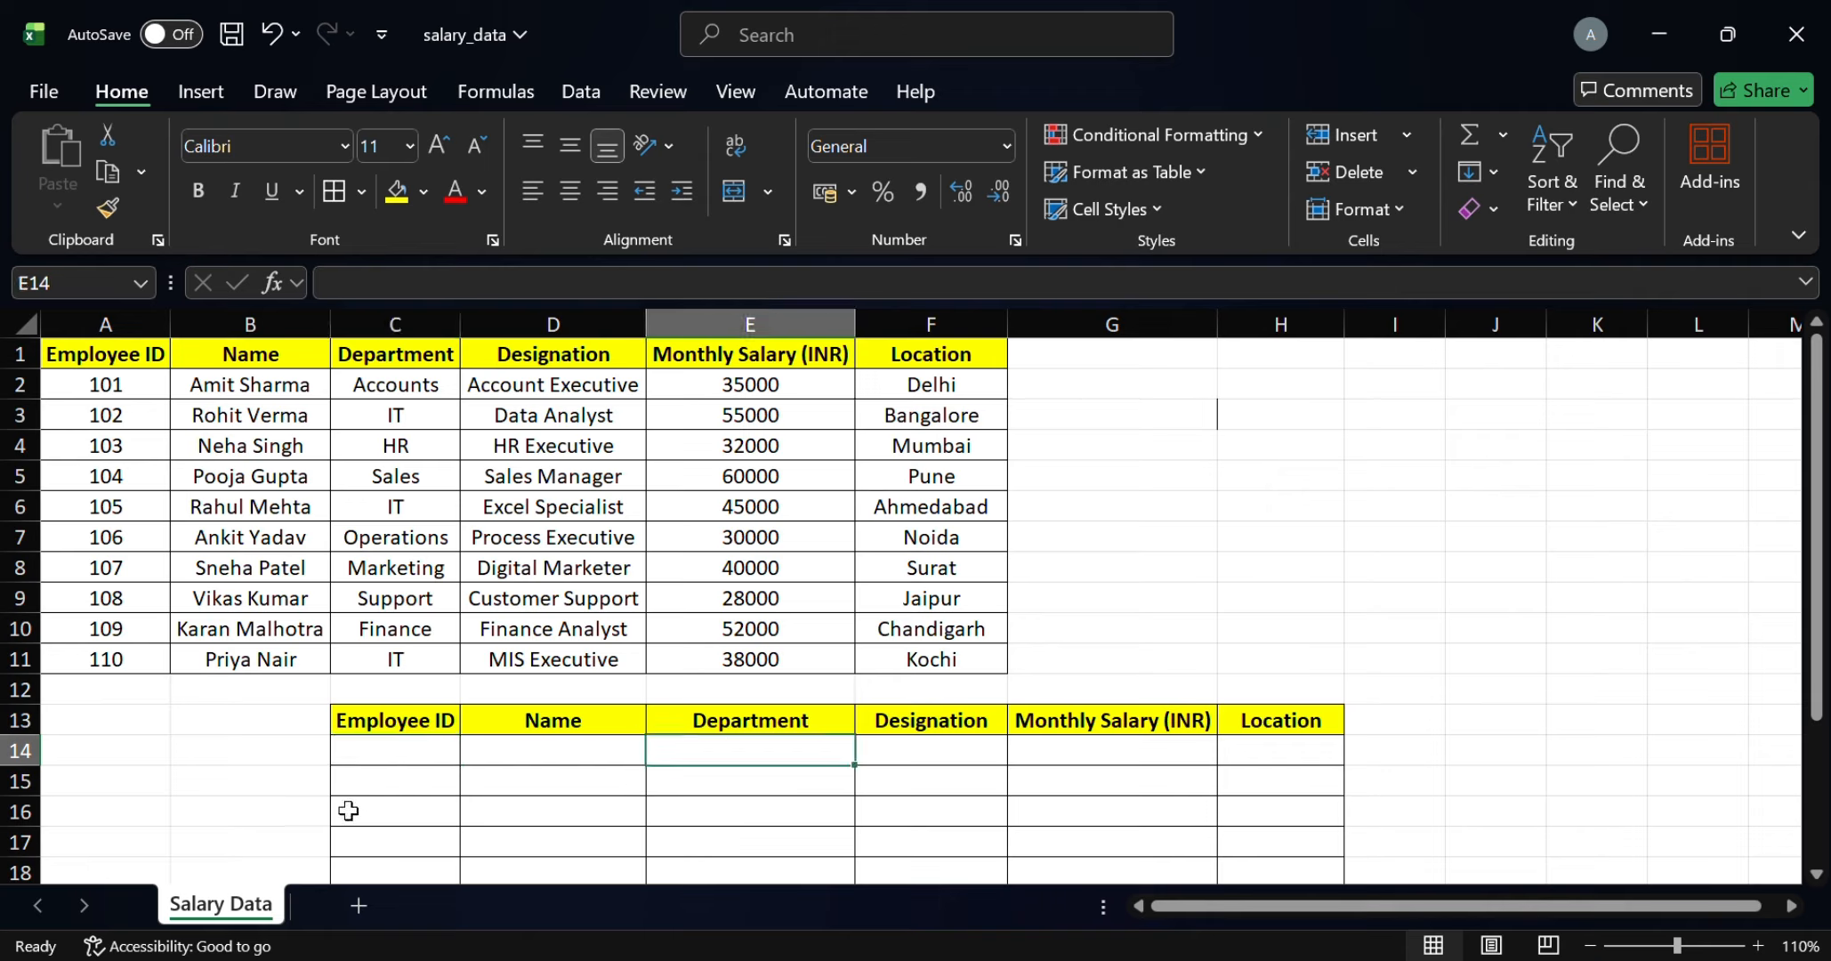
# - Start an HLOOKUP formula in C14 with the Employee ID header in C13 as the lookup value
pyautogui.click(378, 757)
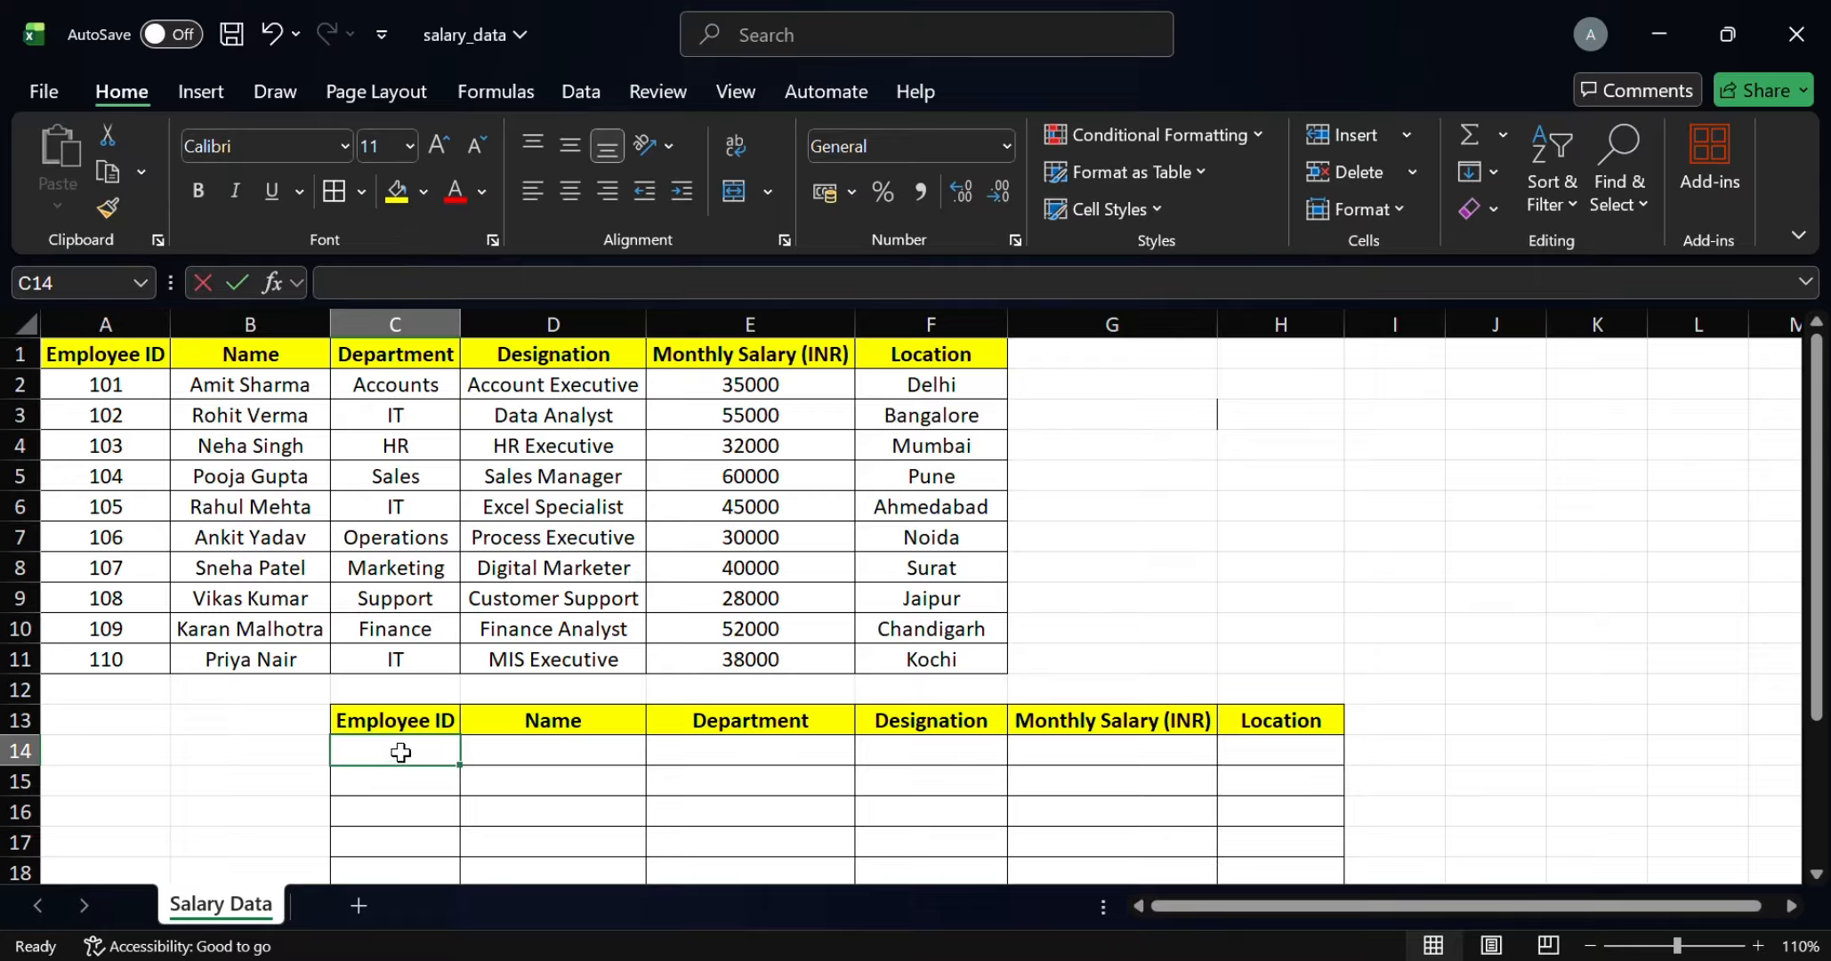
pyautogui.write('=')
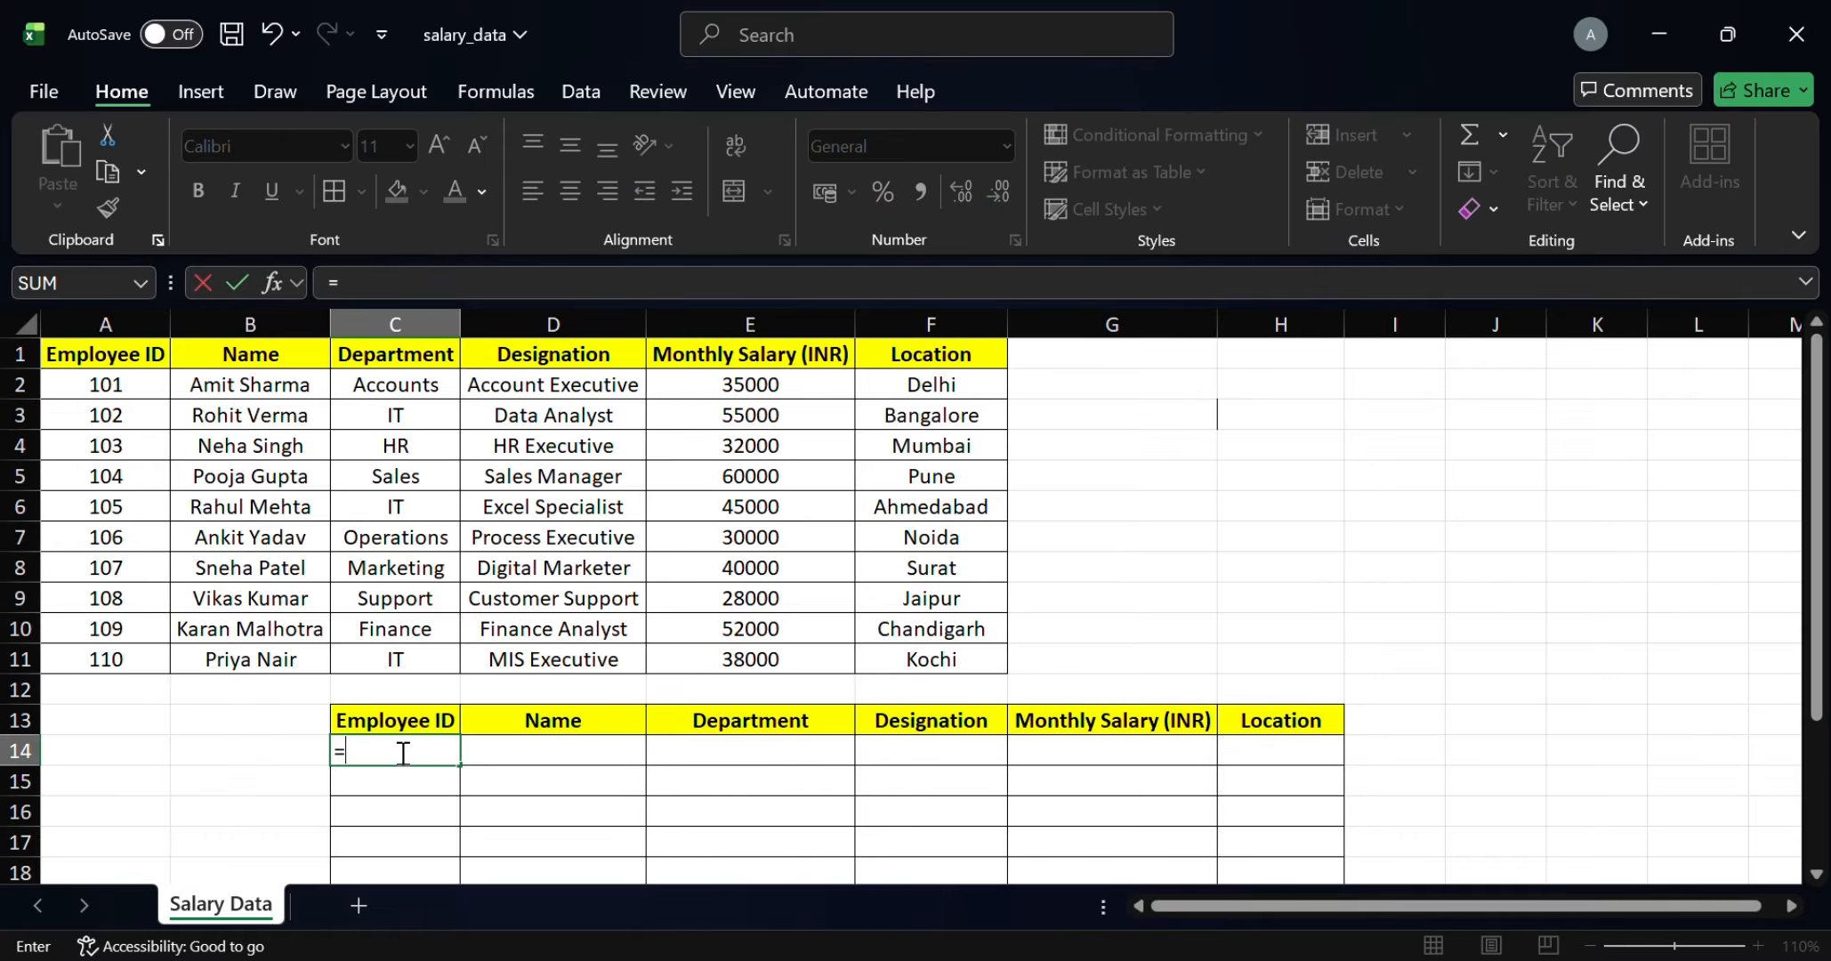
pyautogui.write('V')
pyautogui.press('BackSpace')
pyautogui.write('HL')
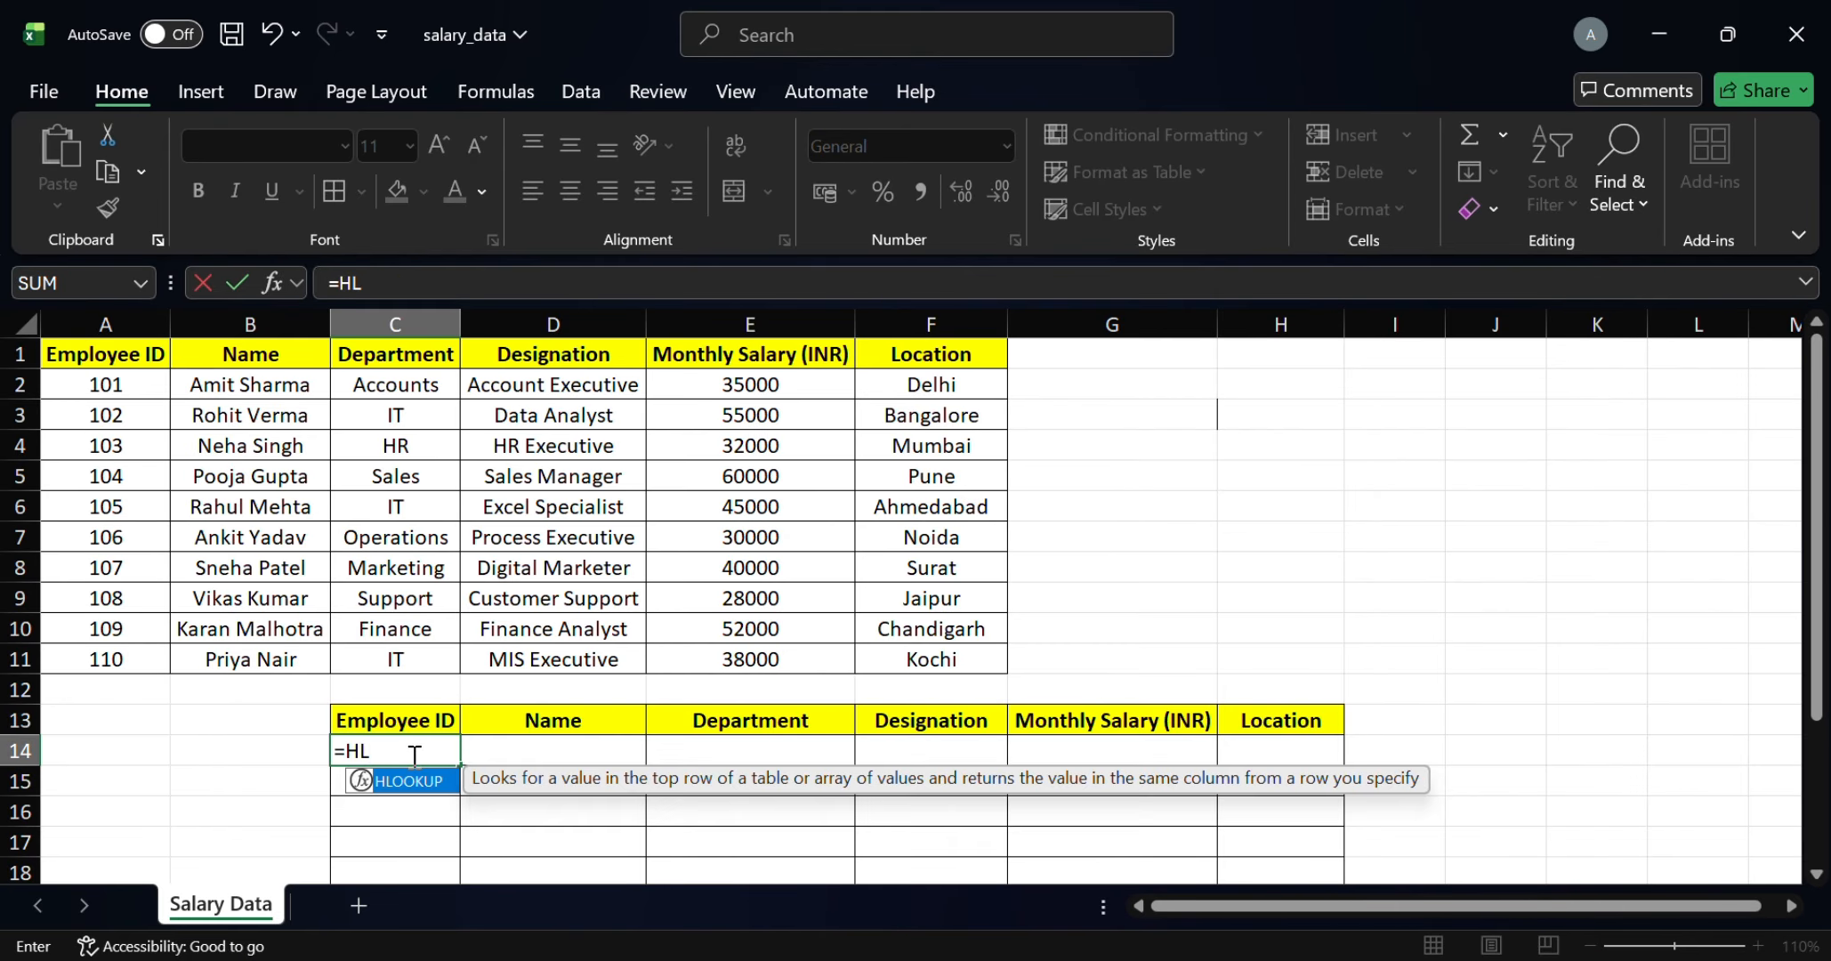
pyautogui.press('Tab')
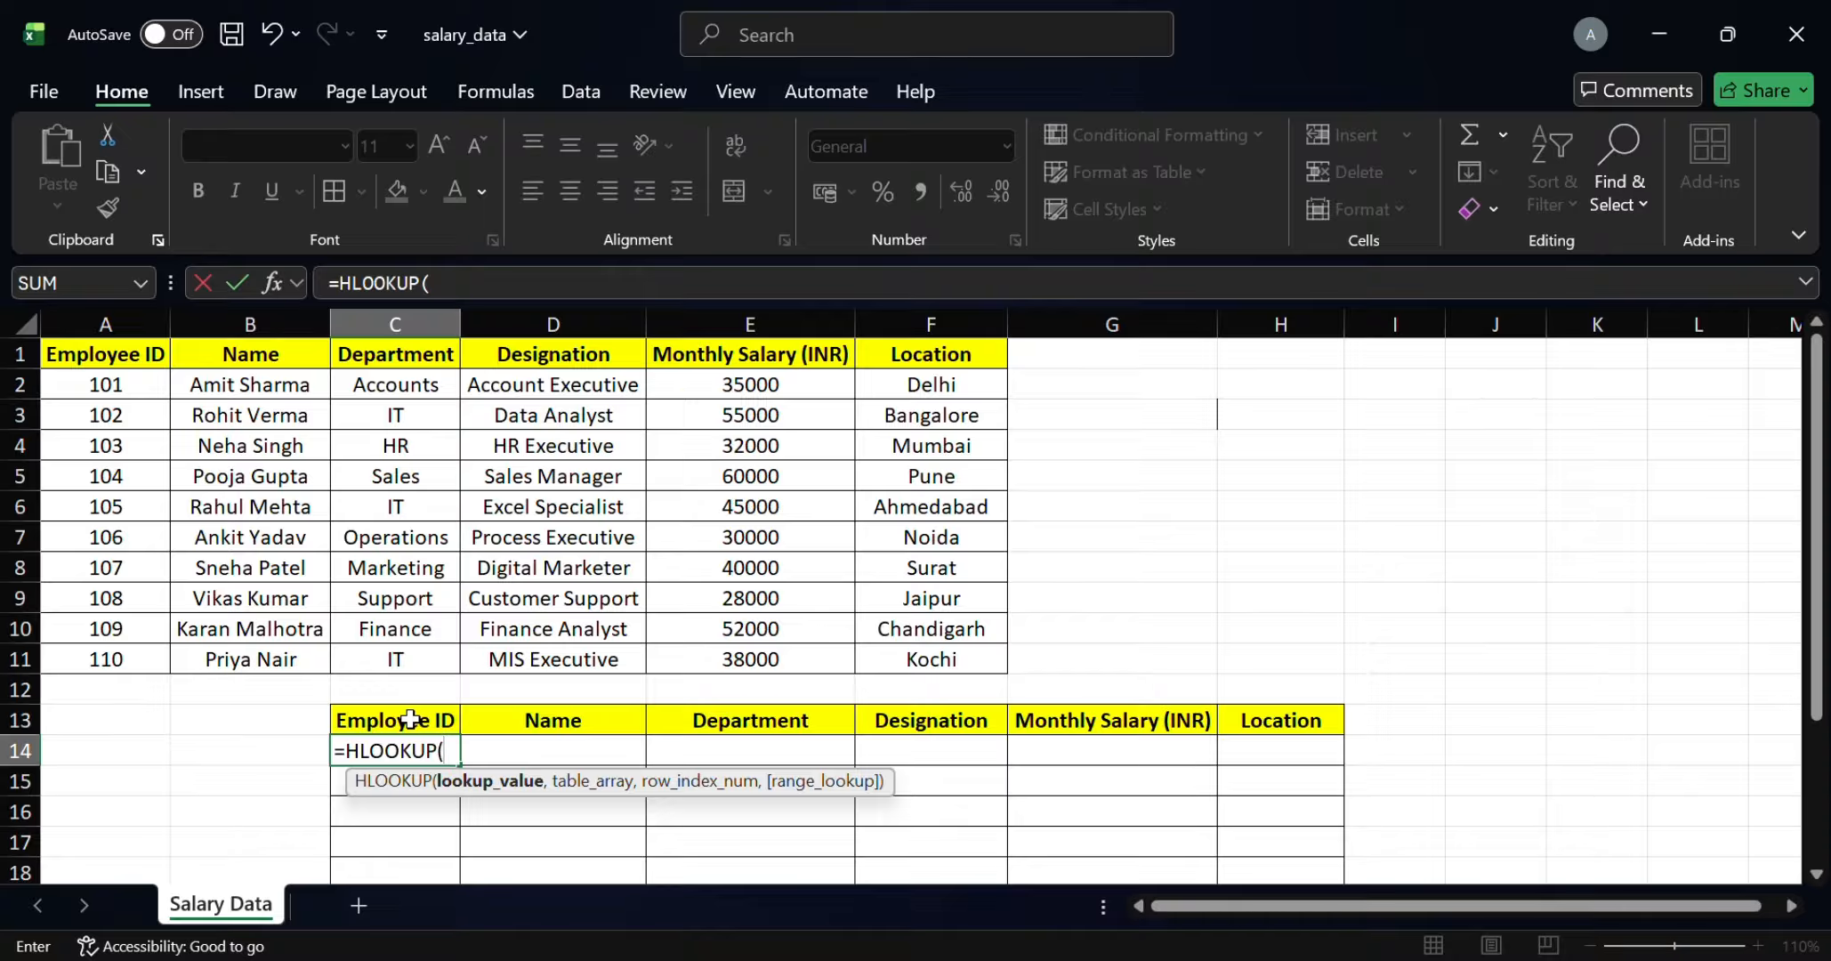
pyautogui.click(409, 720)
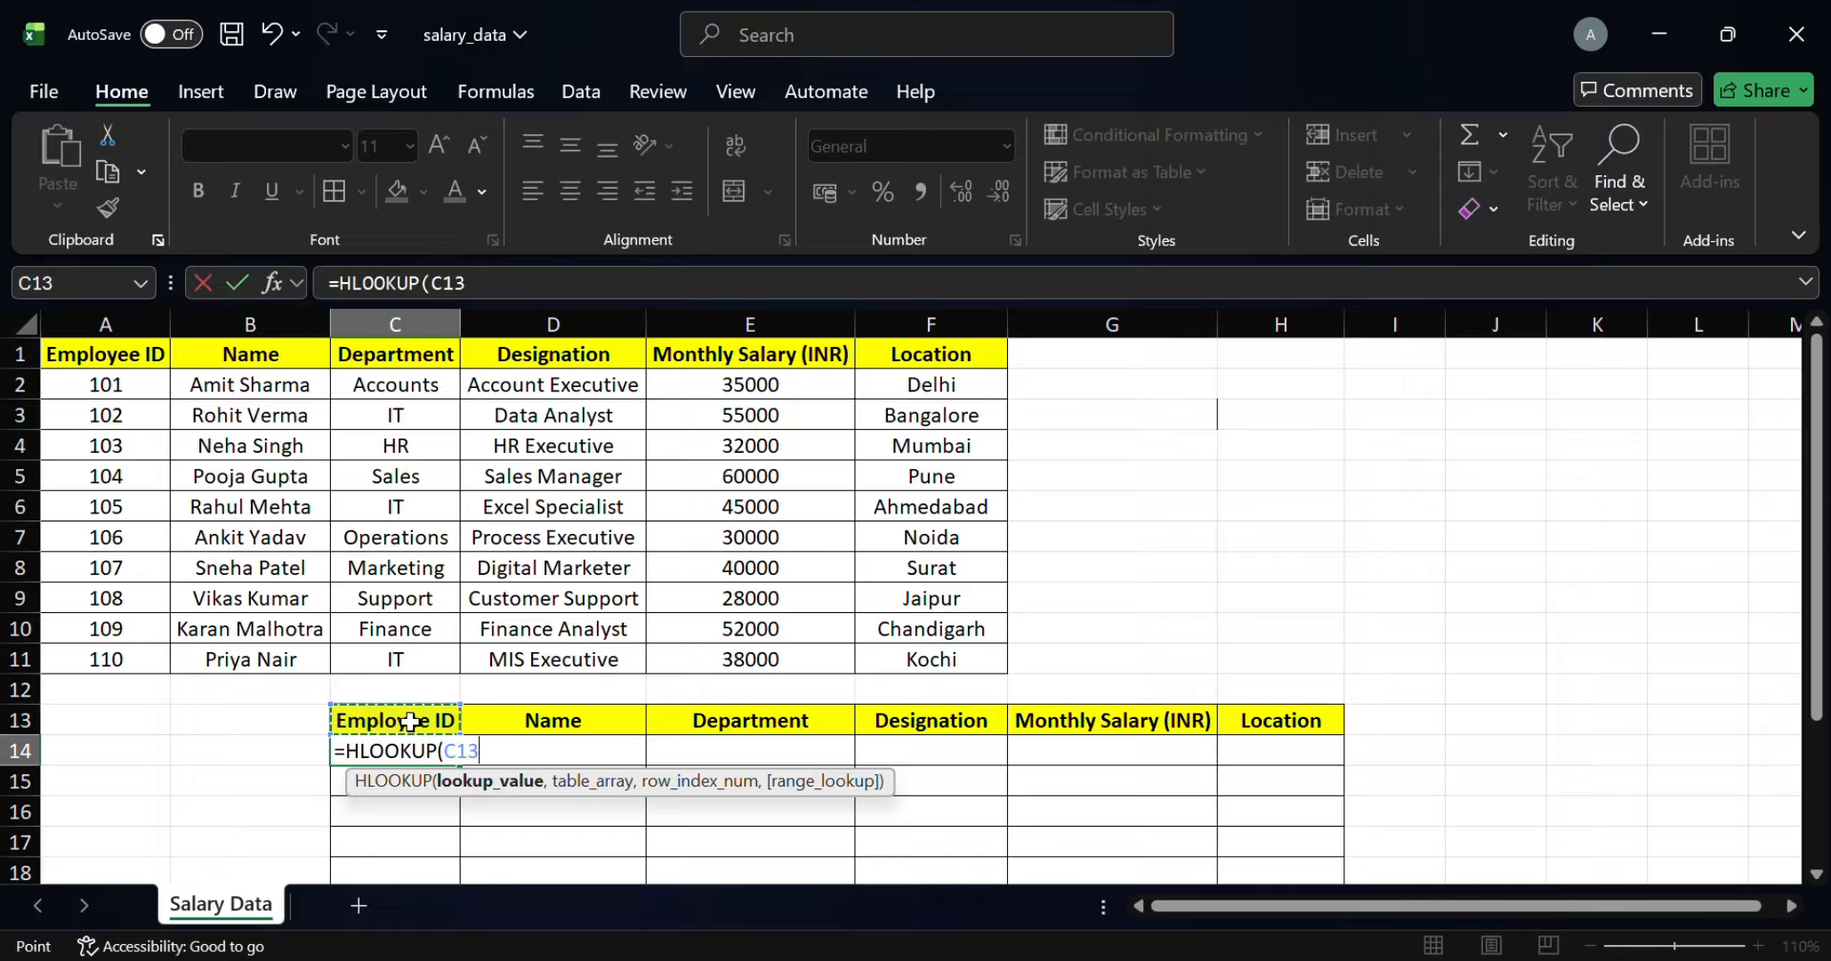
pyautogui.write(',')
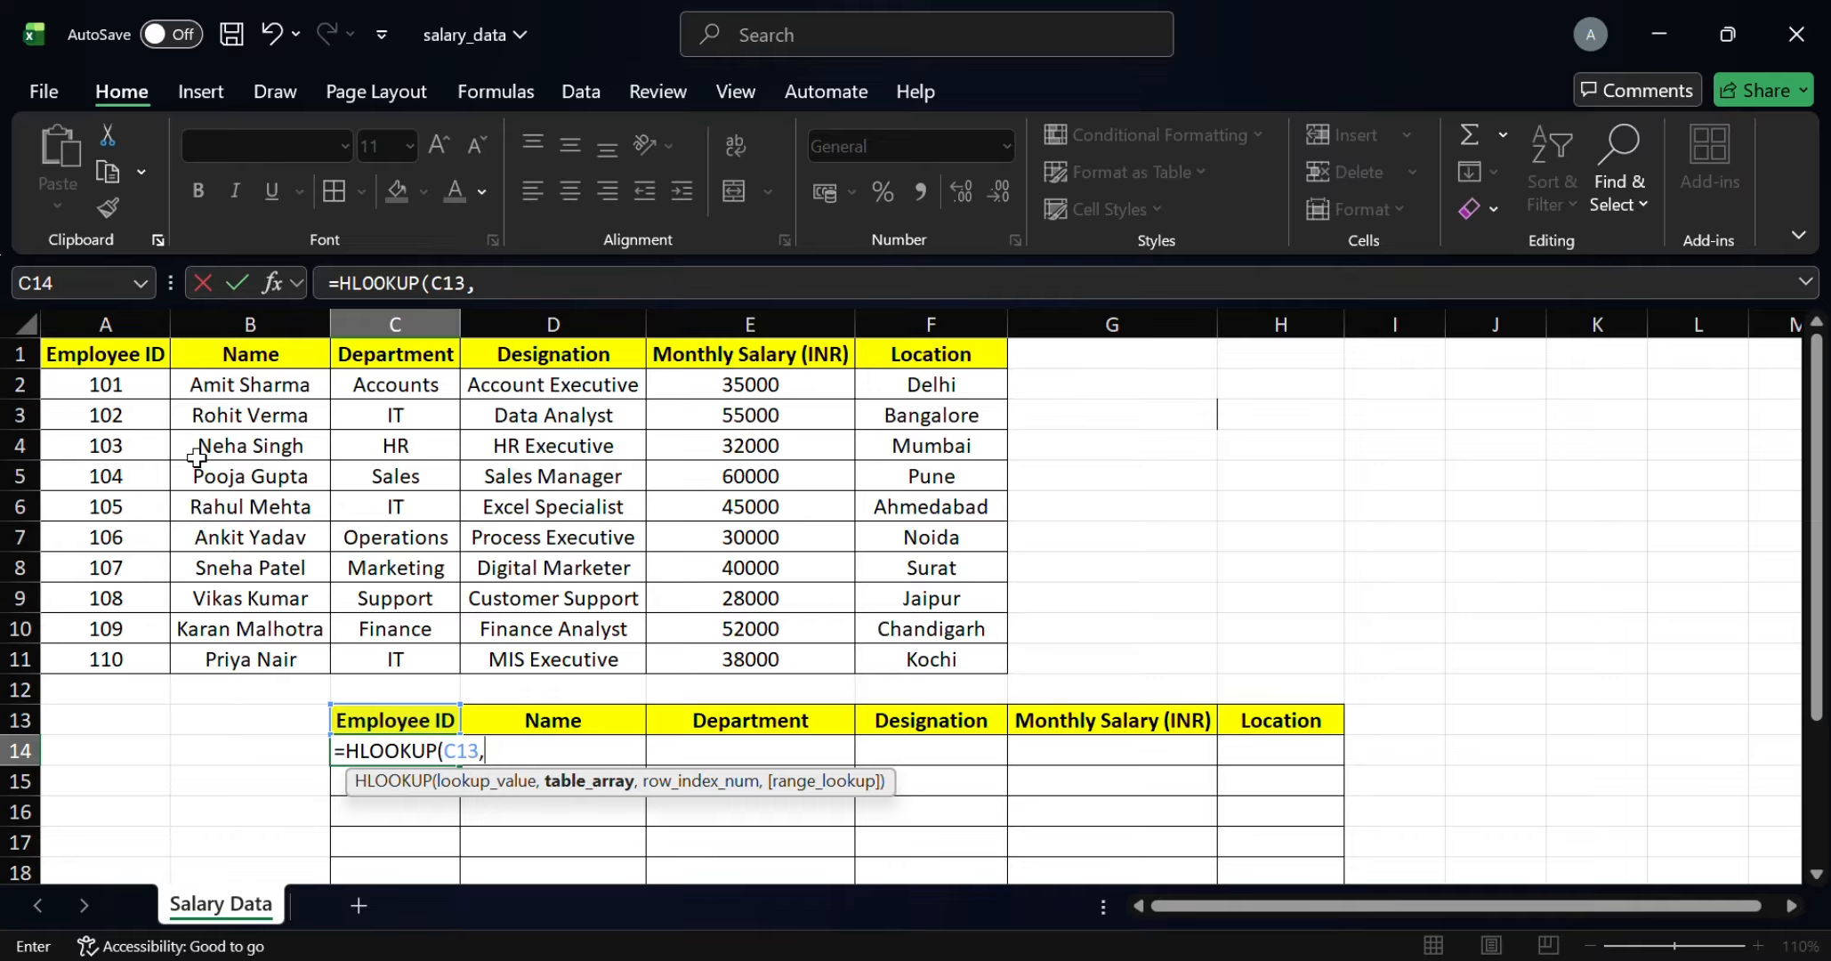
# - Complete the C14 formula with table array A1:F11, row index 3 and exact match (0)
pyautogui.click(120, 359)
pyautogui.moveTo(191, 411); pyautogui.dragTo(897, 674)
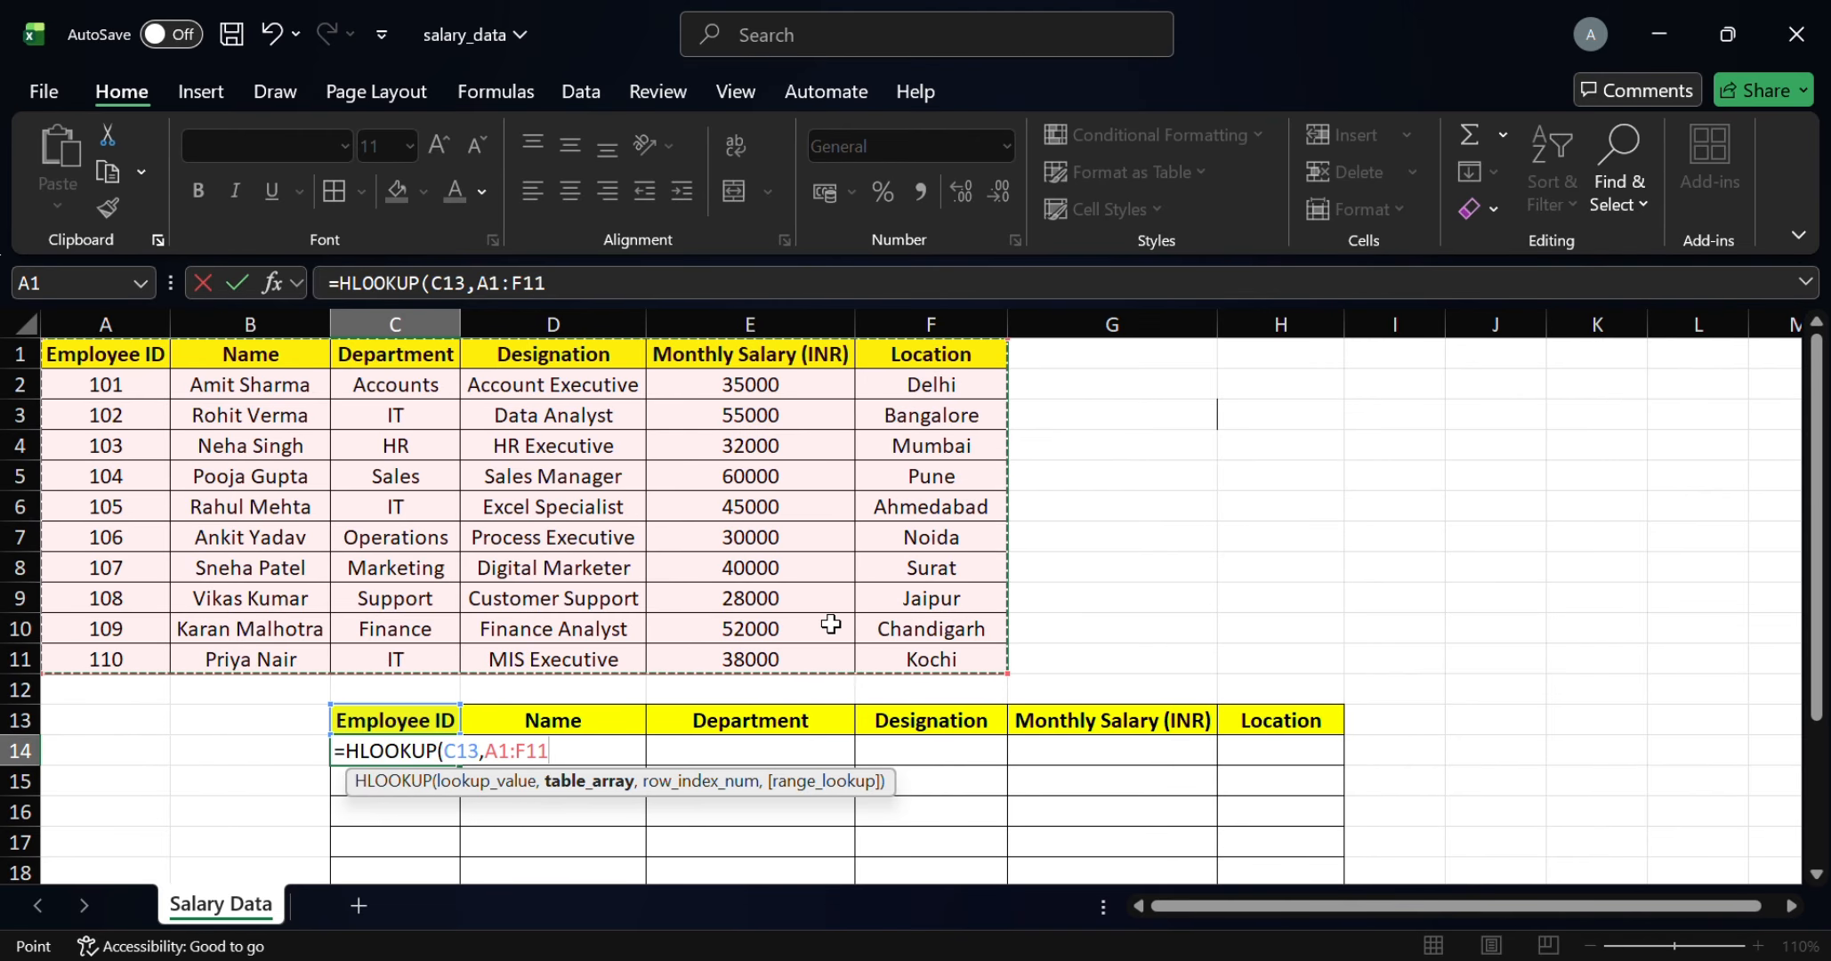
pyautogui.write(',')
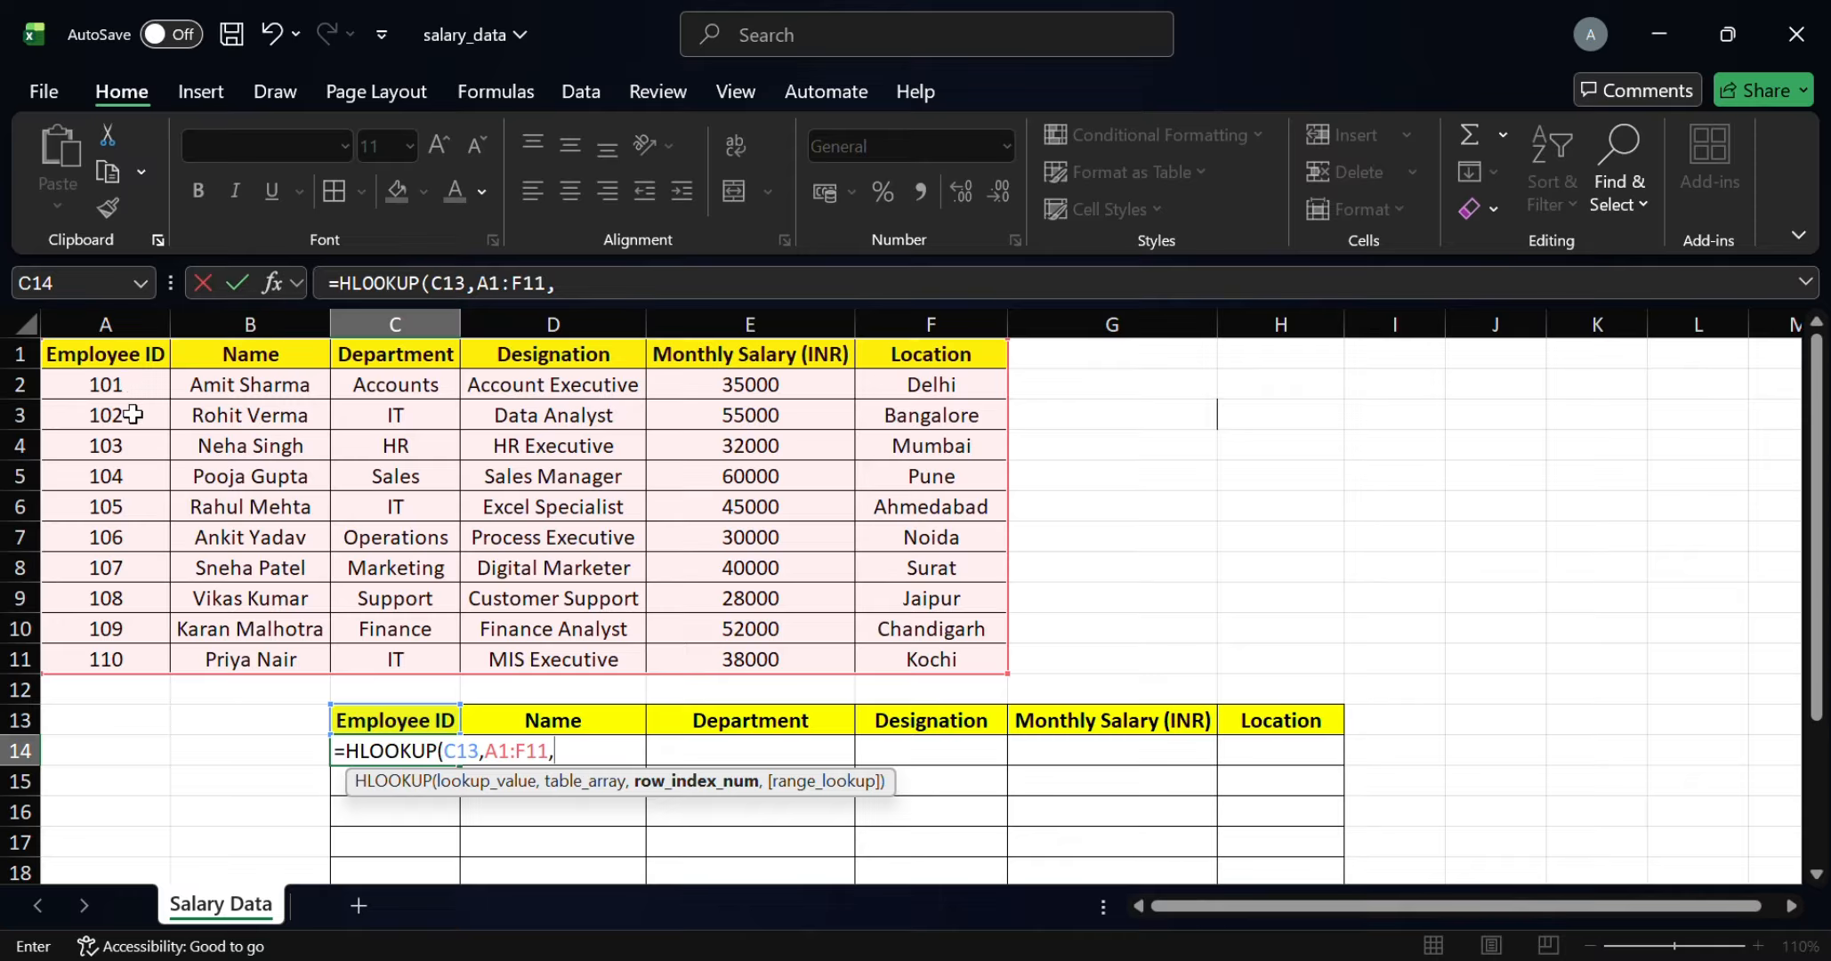
pyautogui.write('3,')
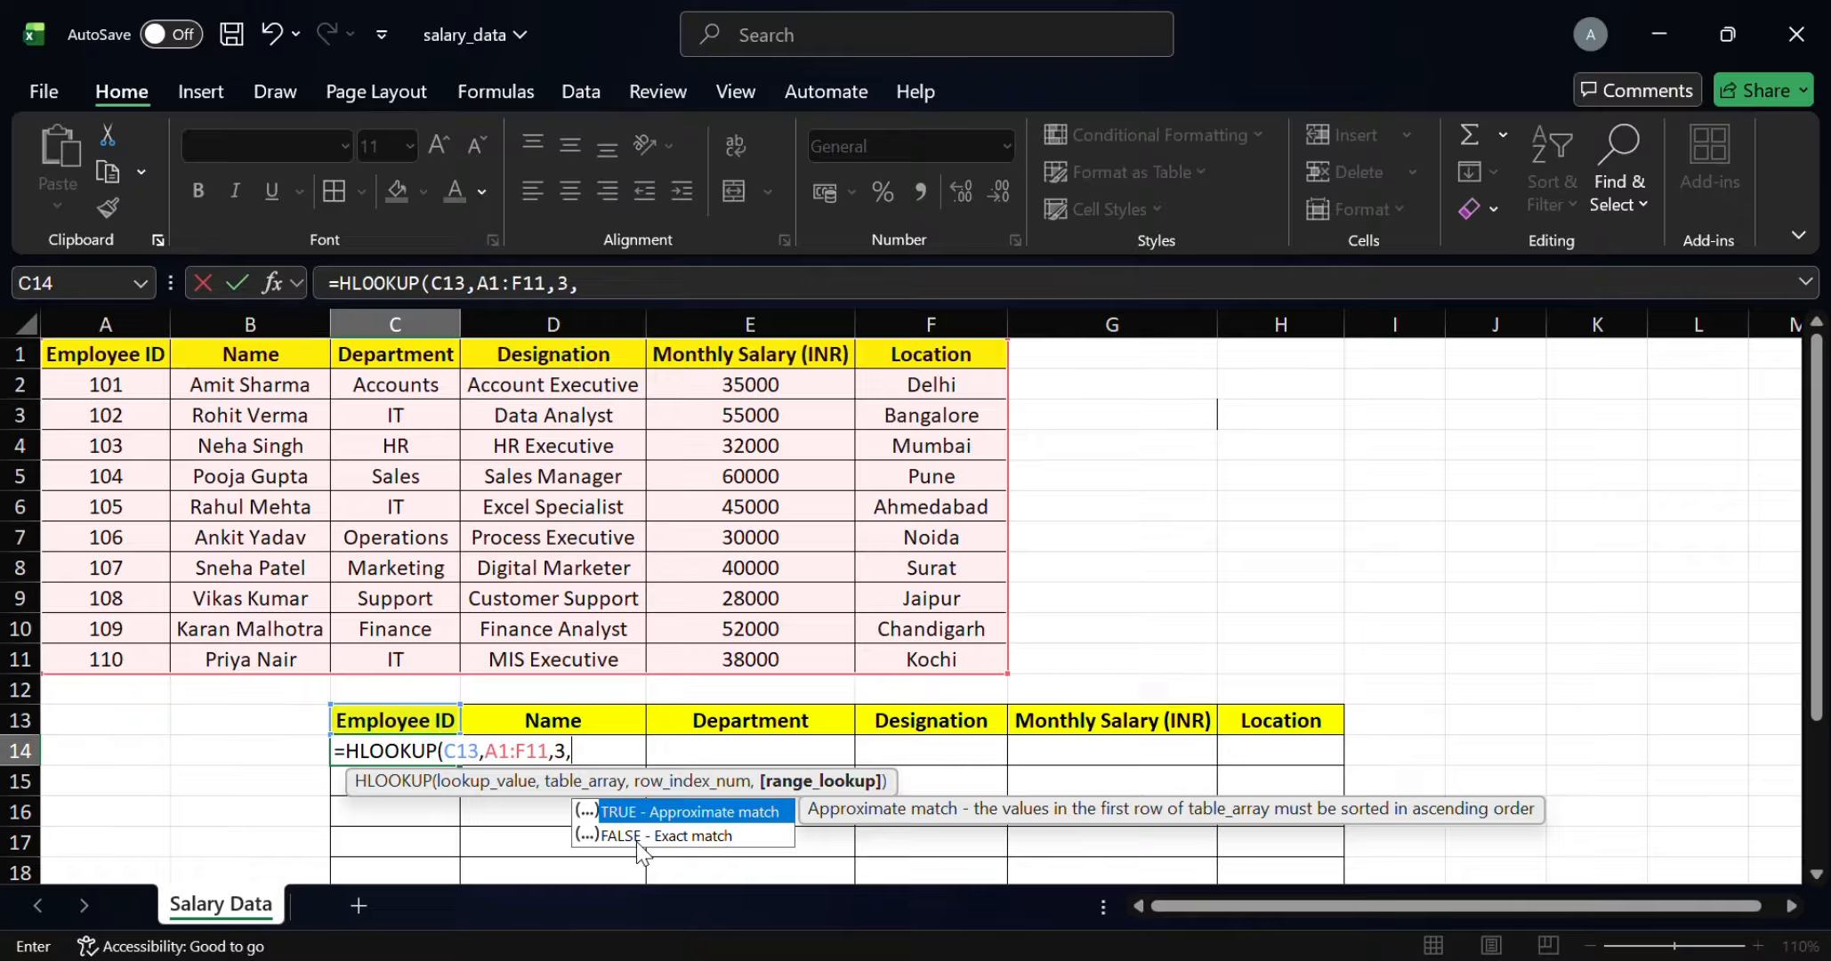
pyautogui.write('0')
pyautogui.press('Return')
# - Try filling the C14 formula across to H14 and down to row 17, and clear C14:H17
pyautogui.click(407, 743)
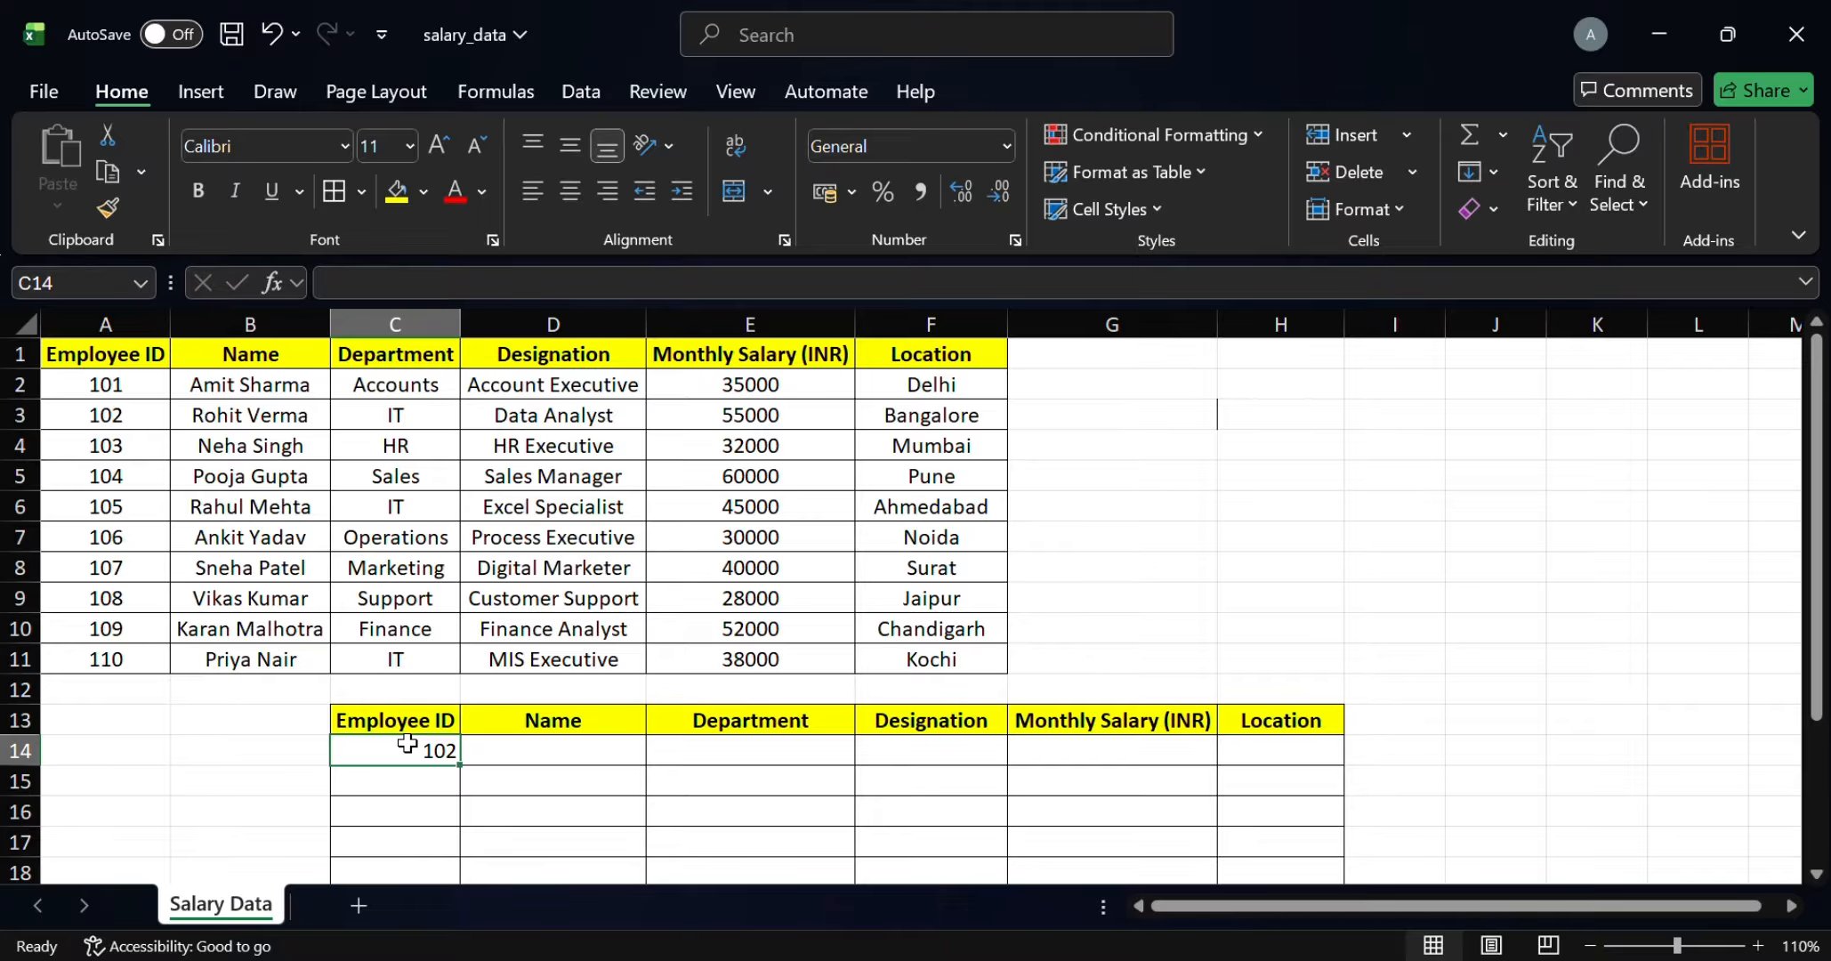
pyautogui.moveTo(460, 766); pyautogui.dragTo(1303, 767)
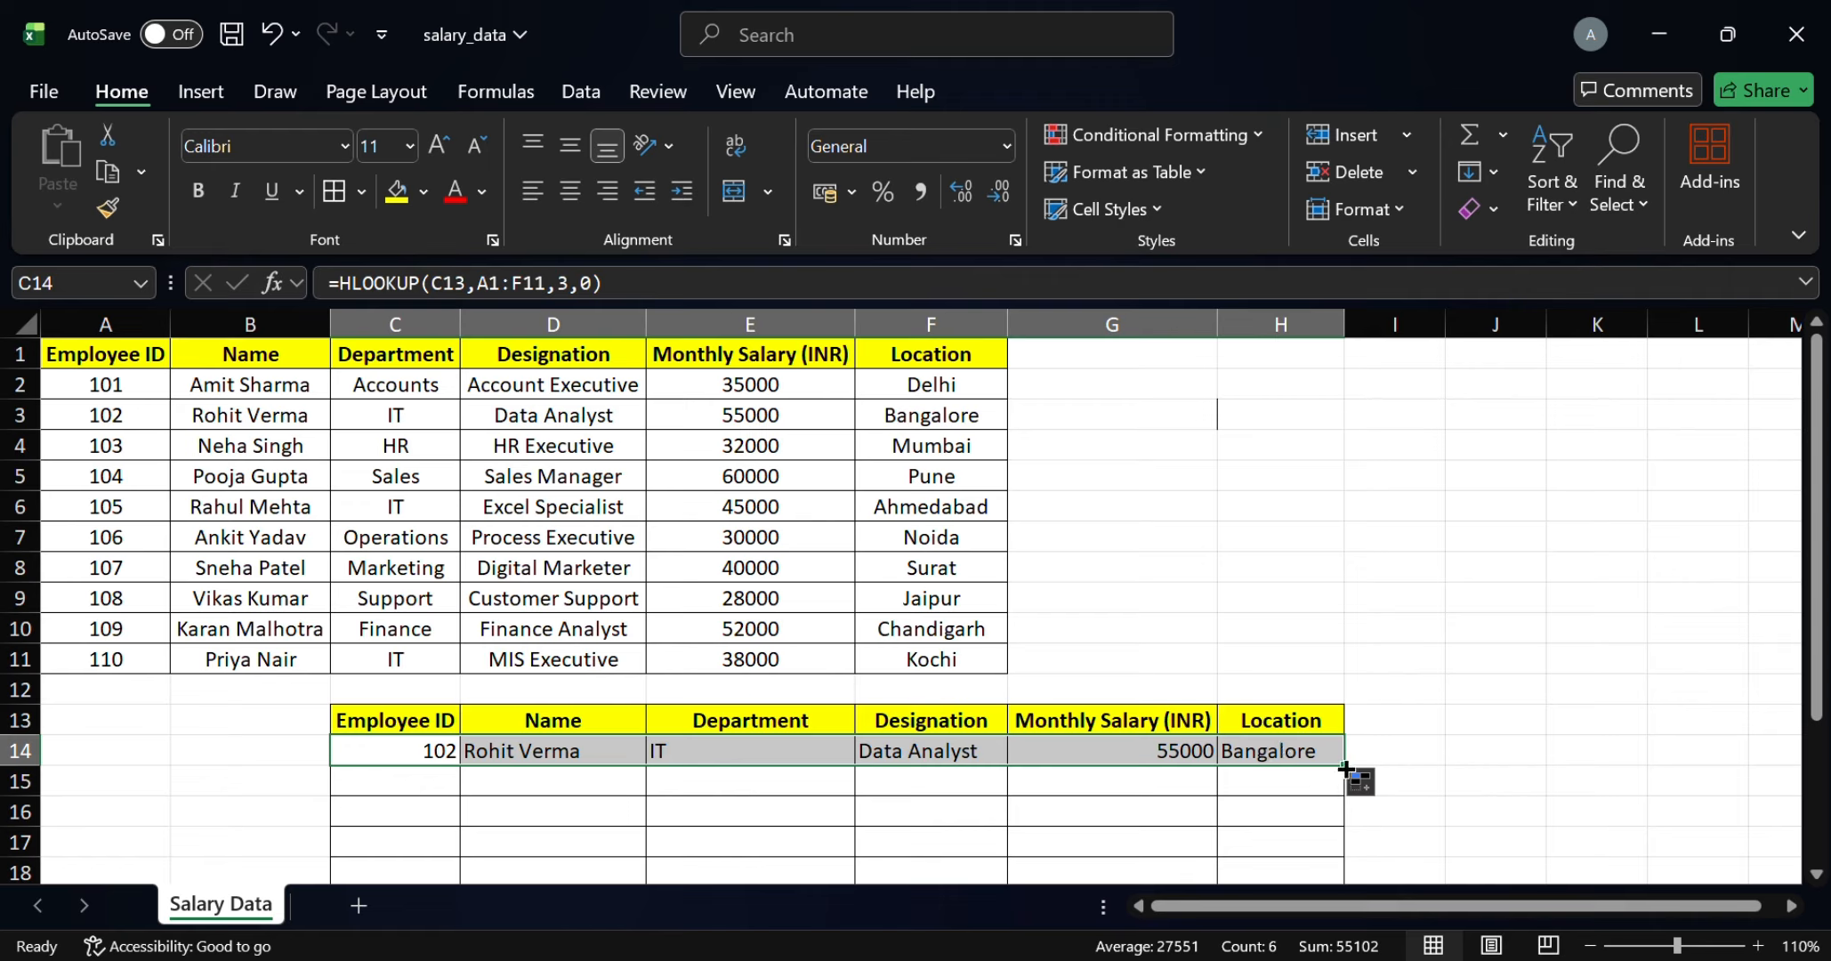
pyautogui.moveTo(1345, 767); pyautogui.dragTo(1350, 848)
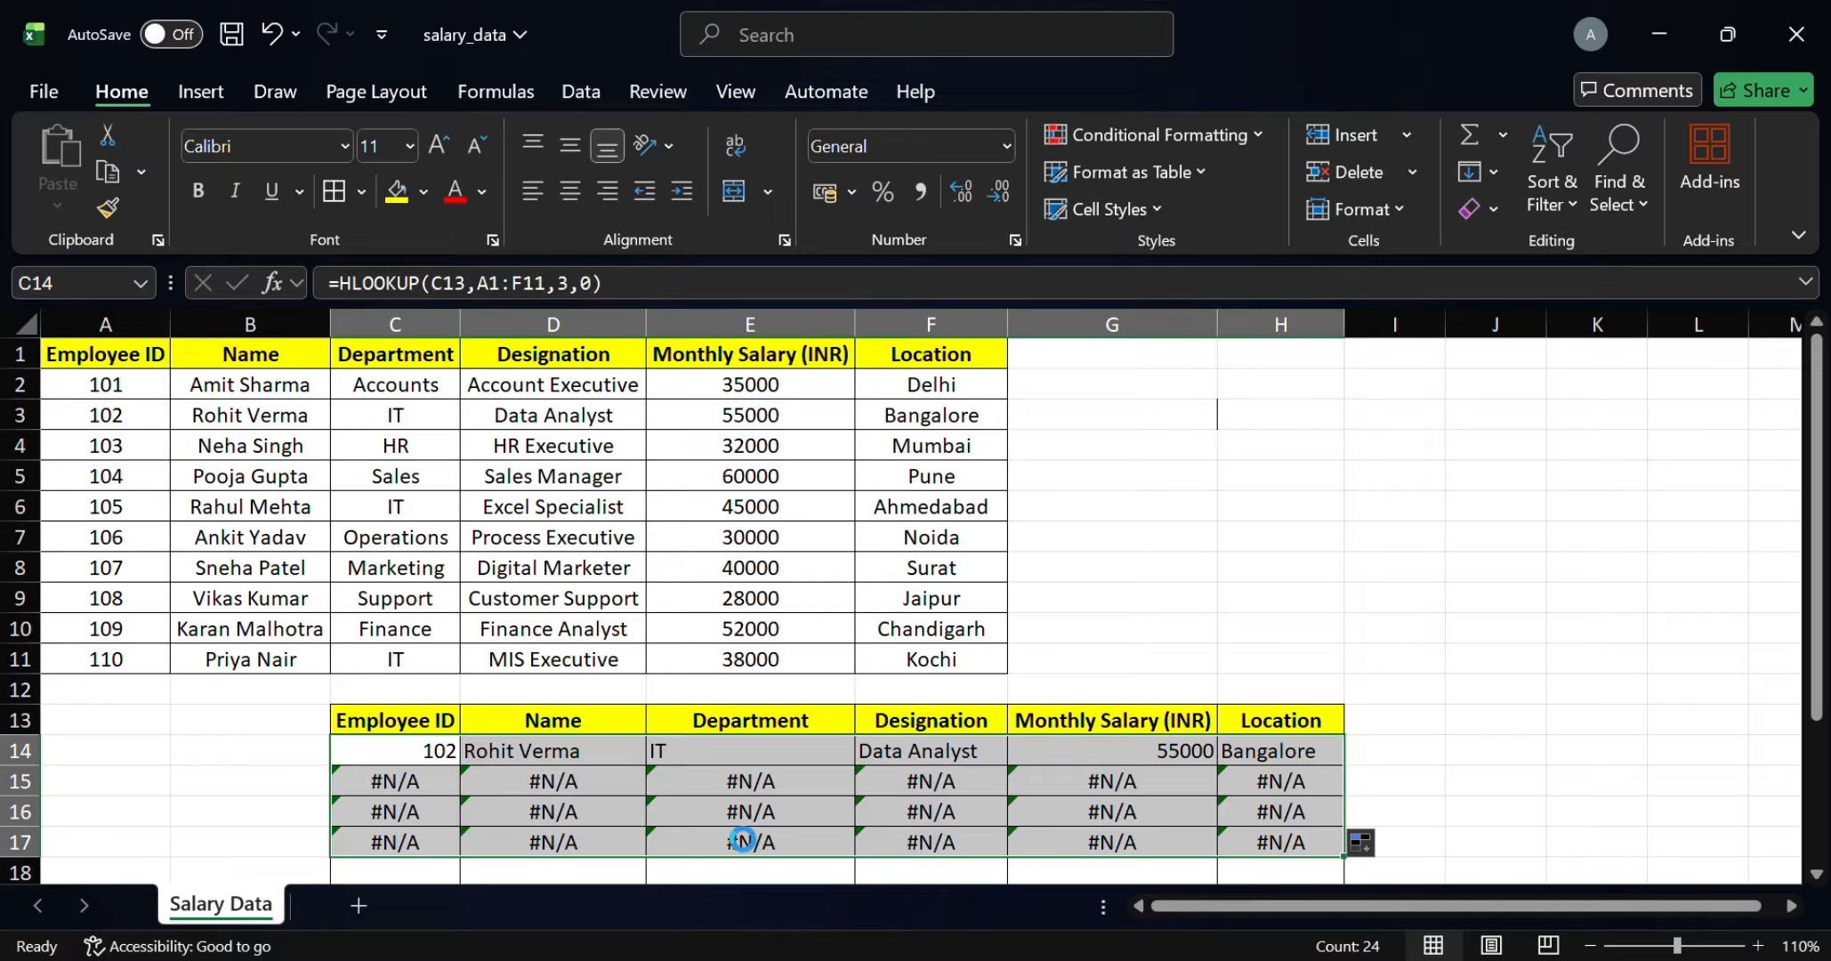
pyautogui.press('Delete')
# - Enter =HLOOKUP(A1,A1:F11,2,0) in C14, using the source table's Employee ID header as the lookup value
pyautogui.click(443, 749)
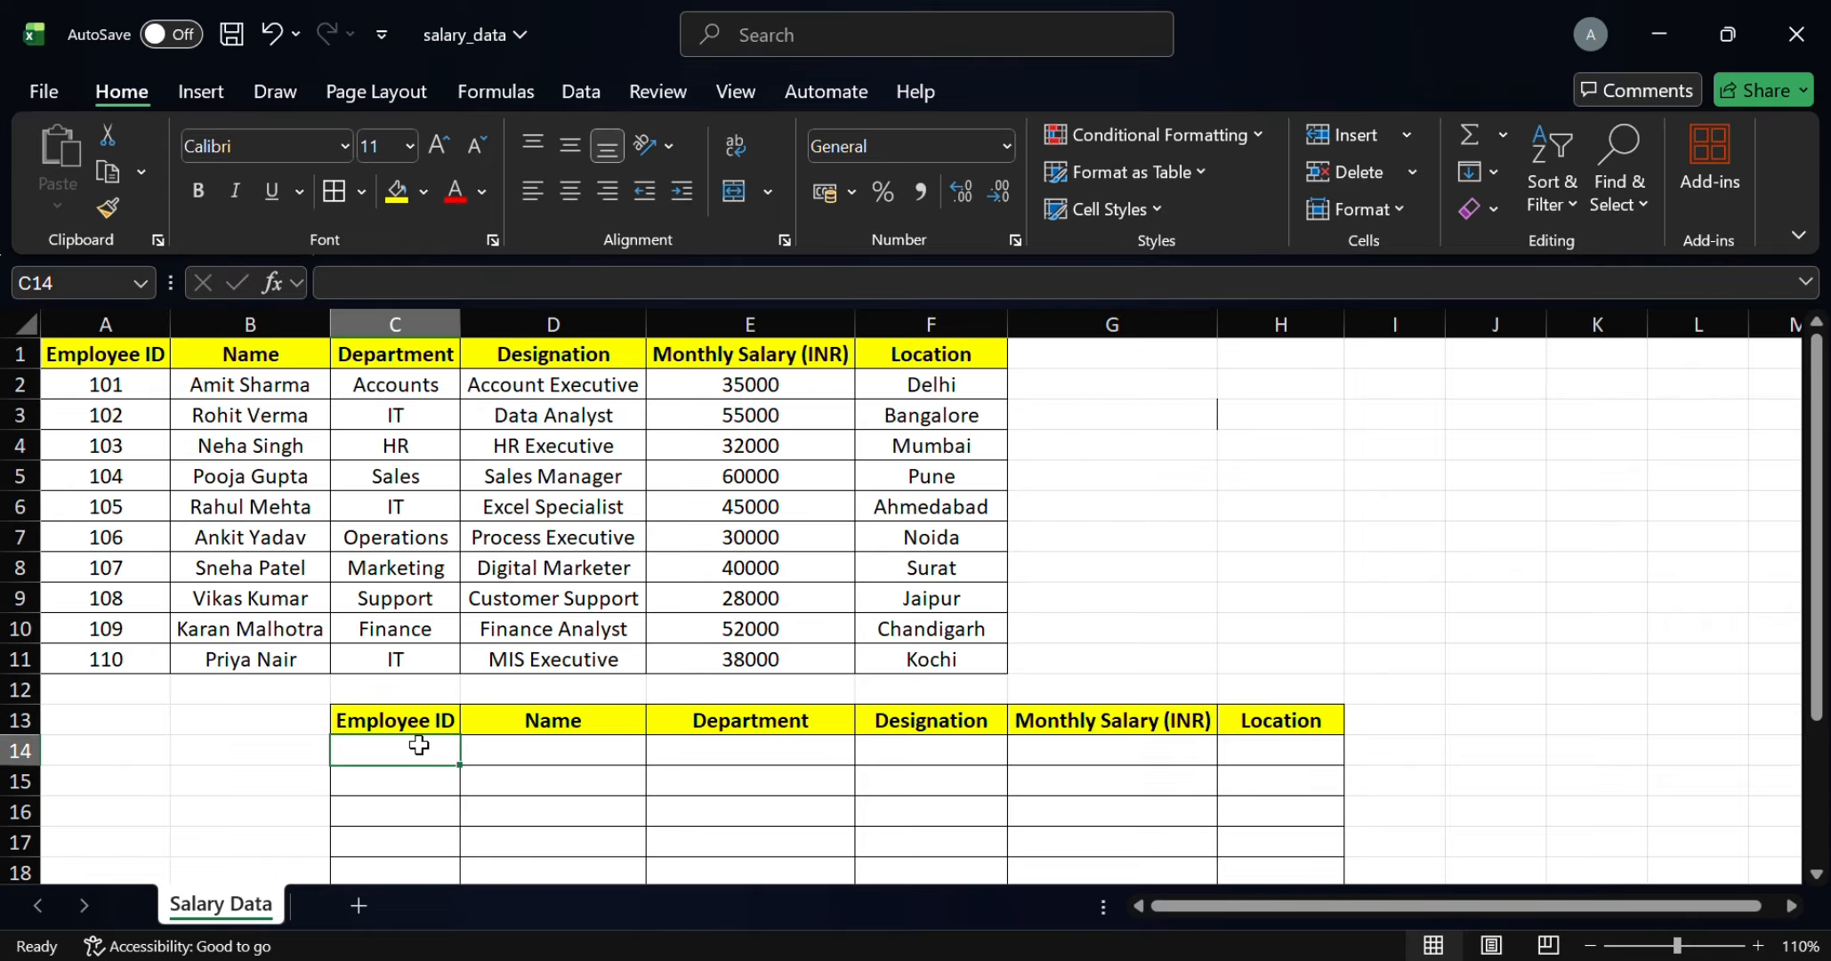
pyautogui.write('=')
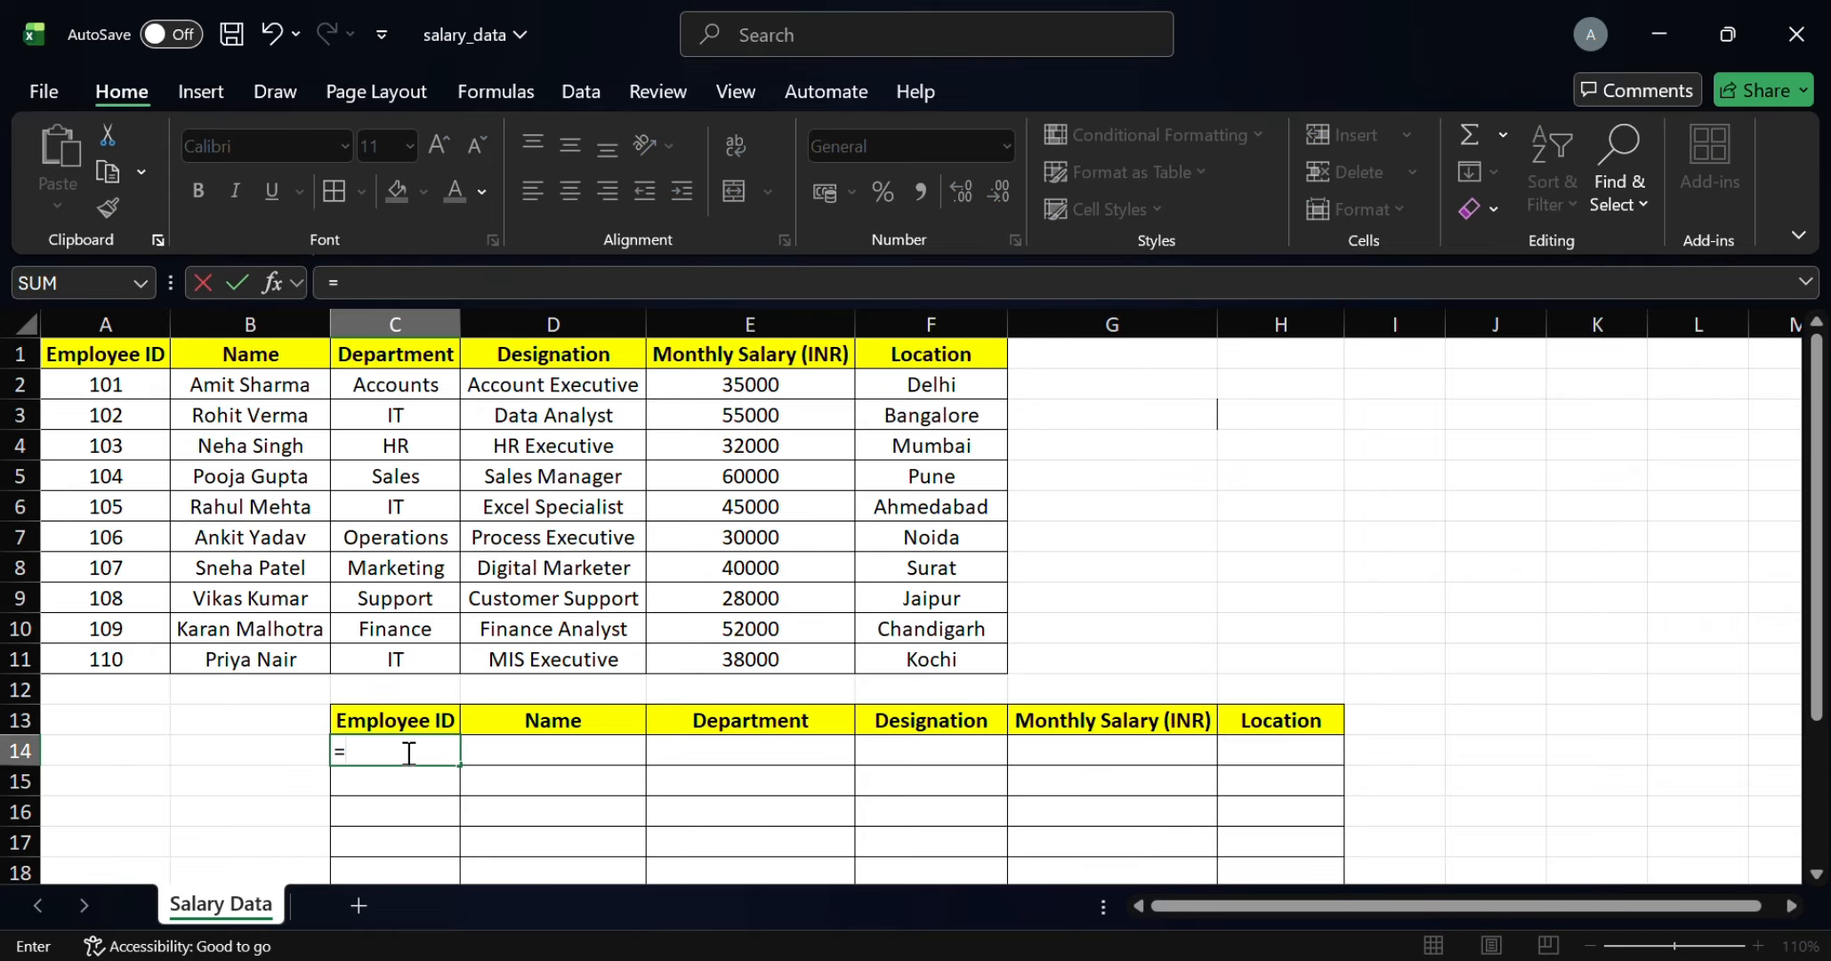
pyautogui.write('HLOOKUP(')
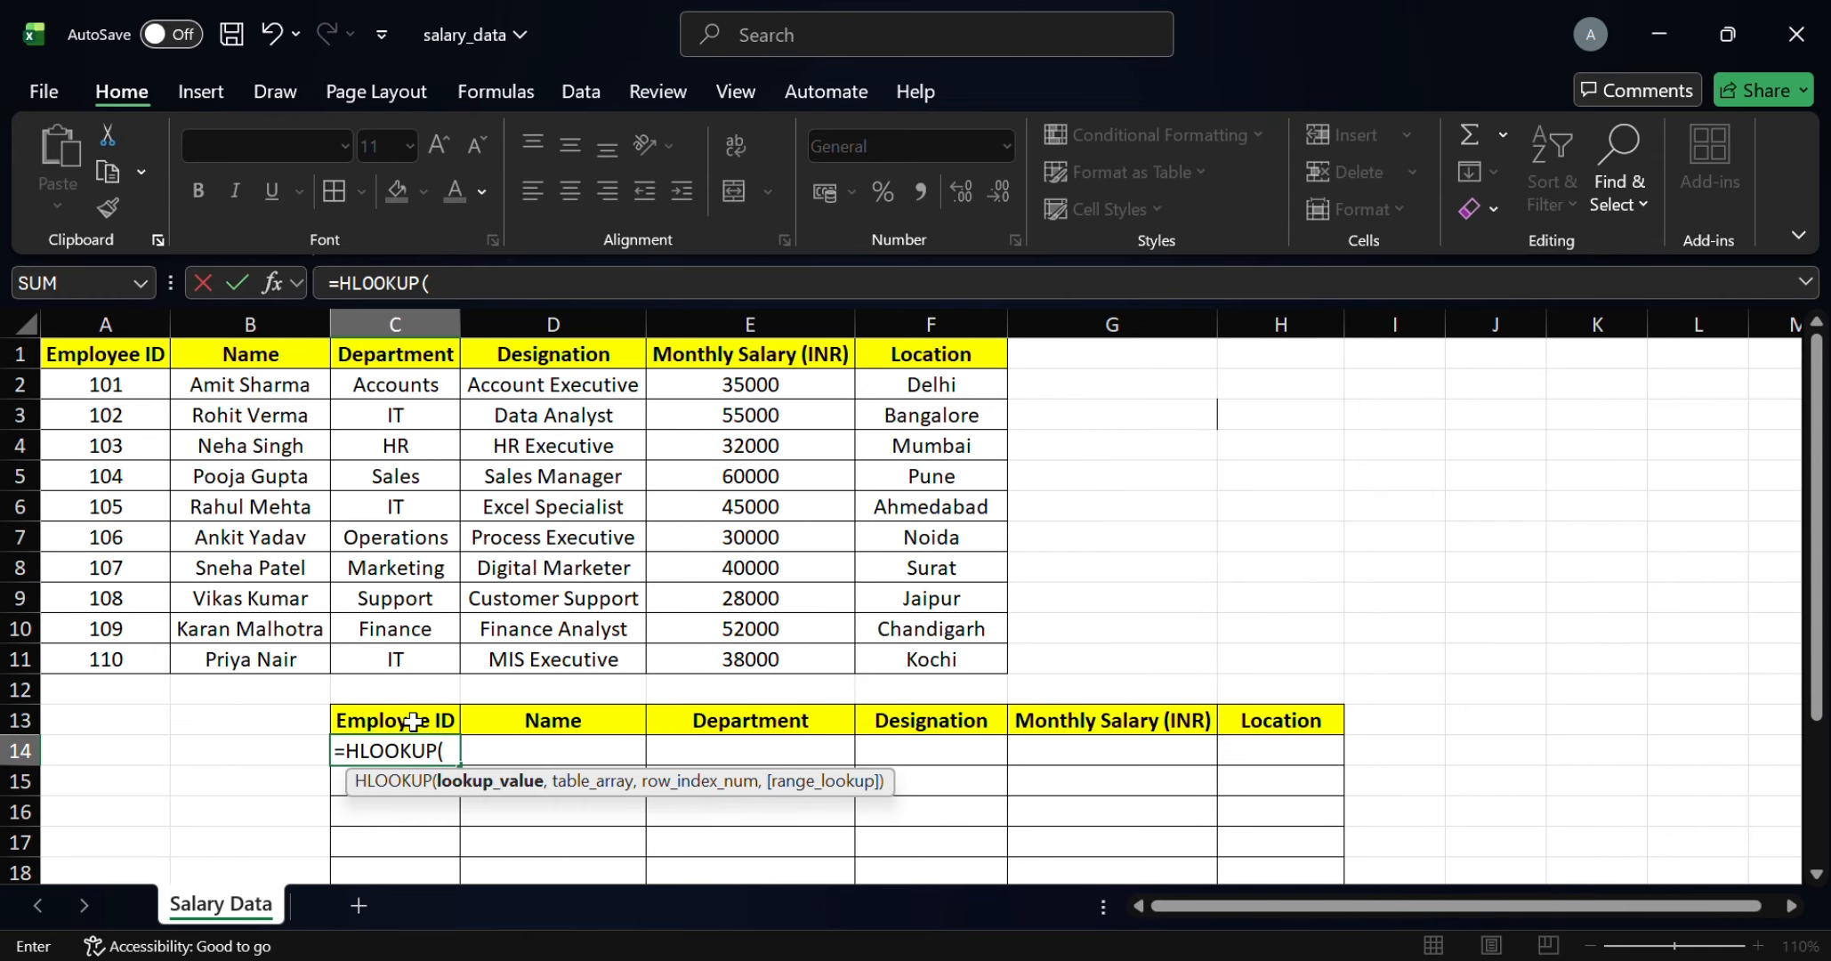
pyautogui.click(121, 354)
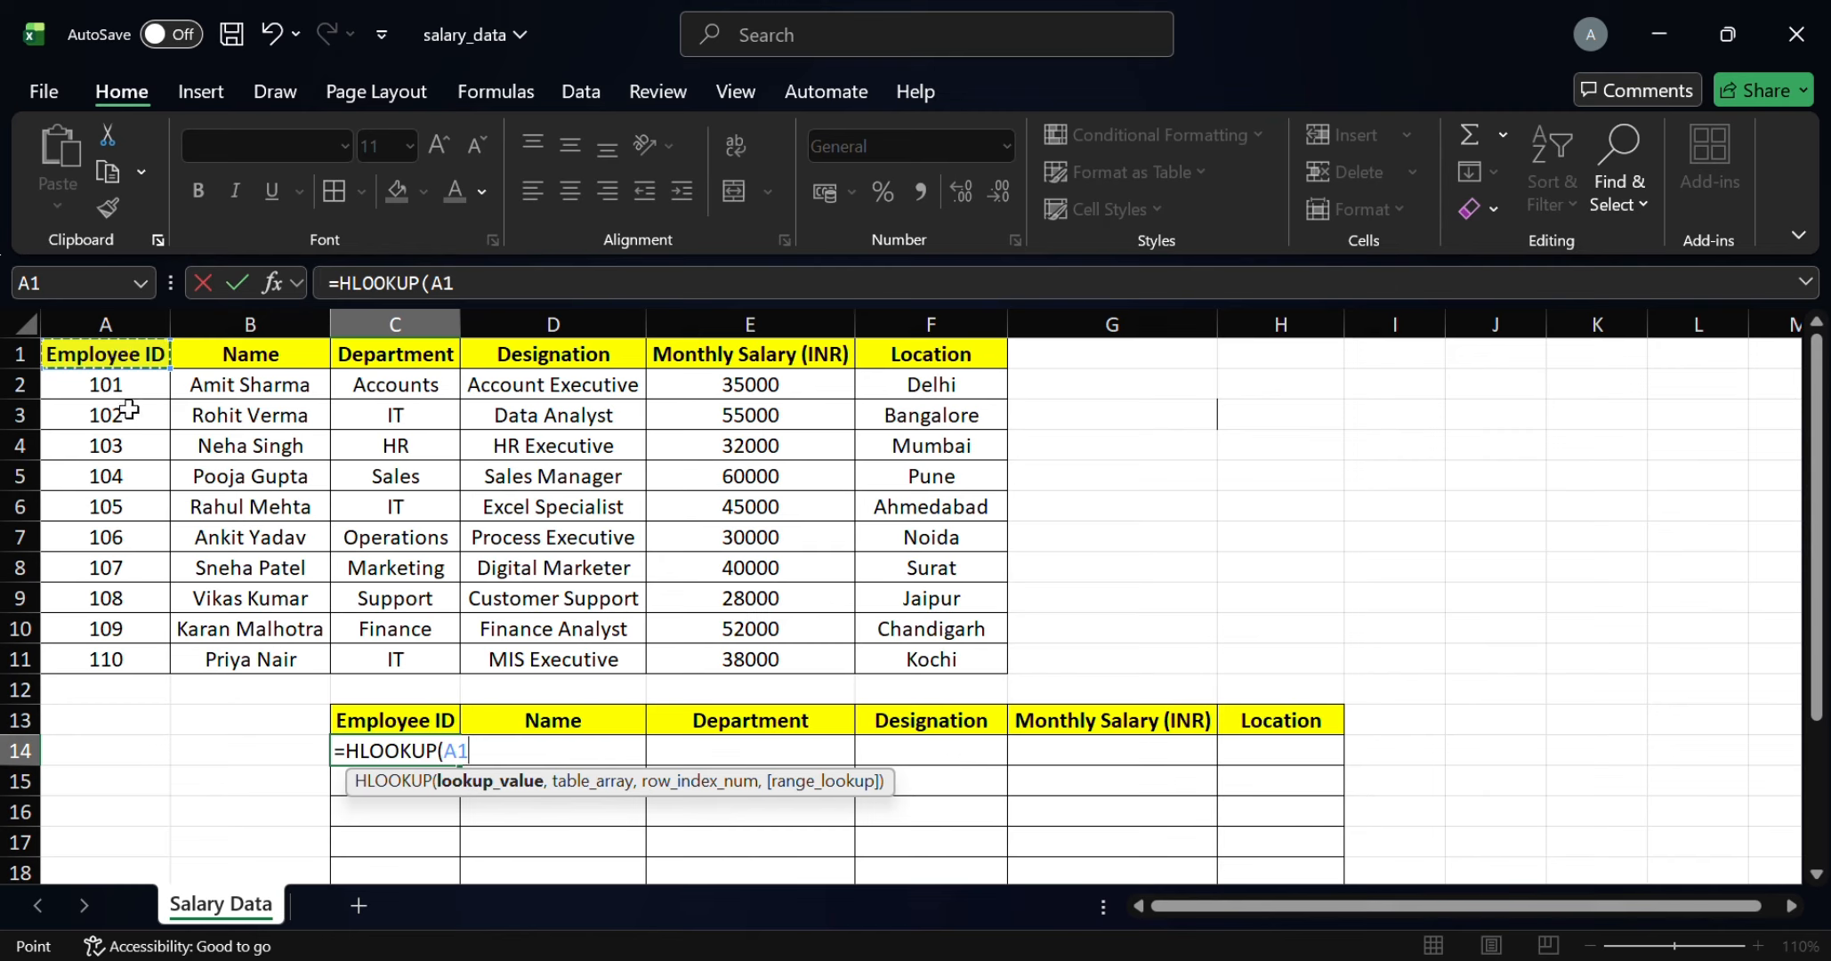
pyautogui.write(',')
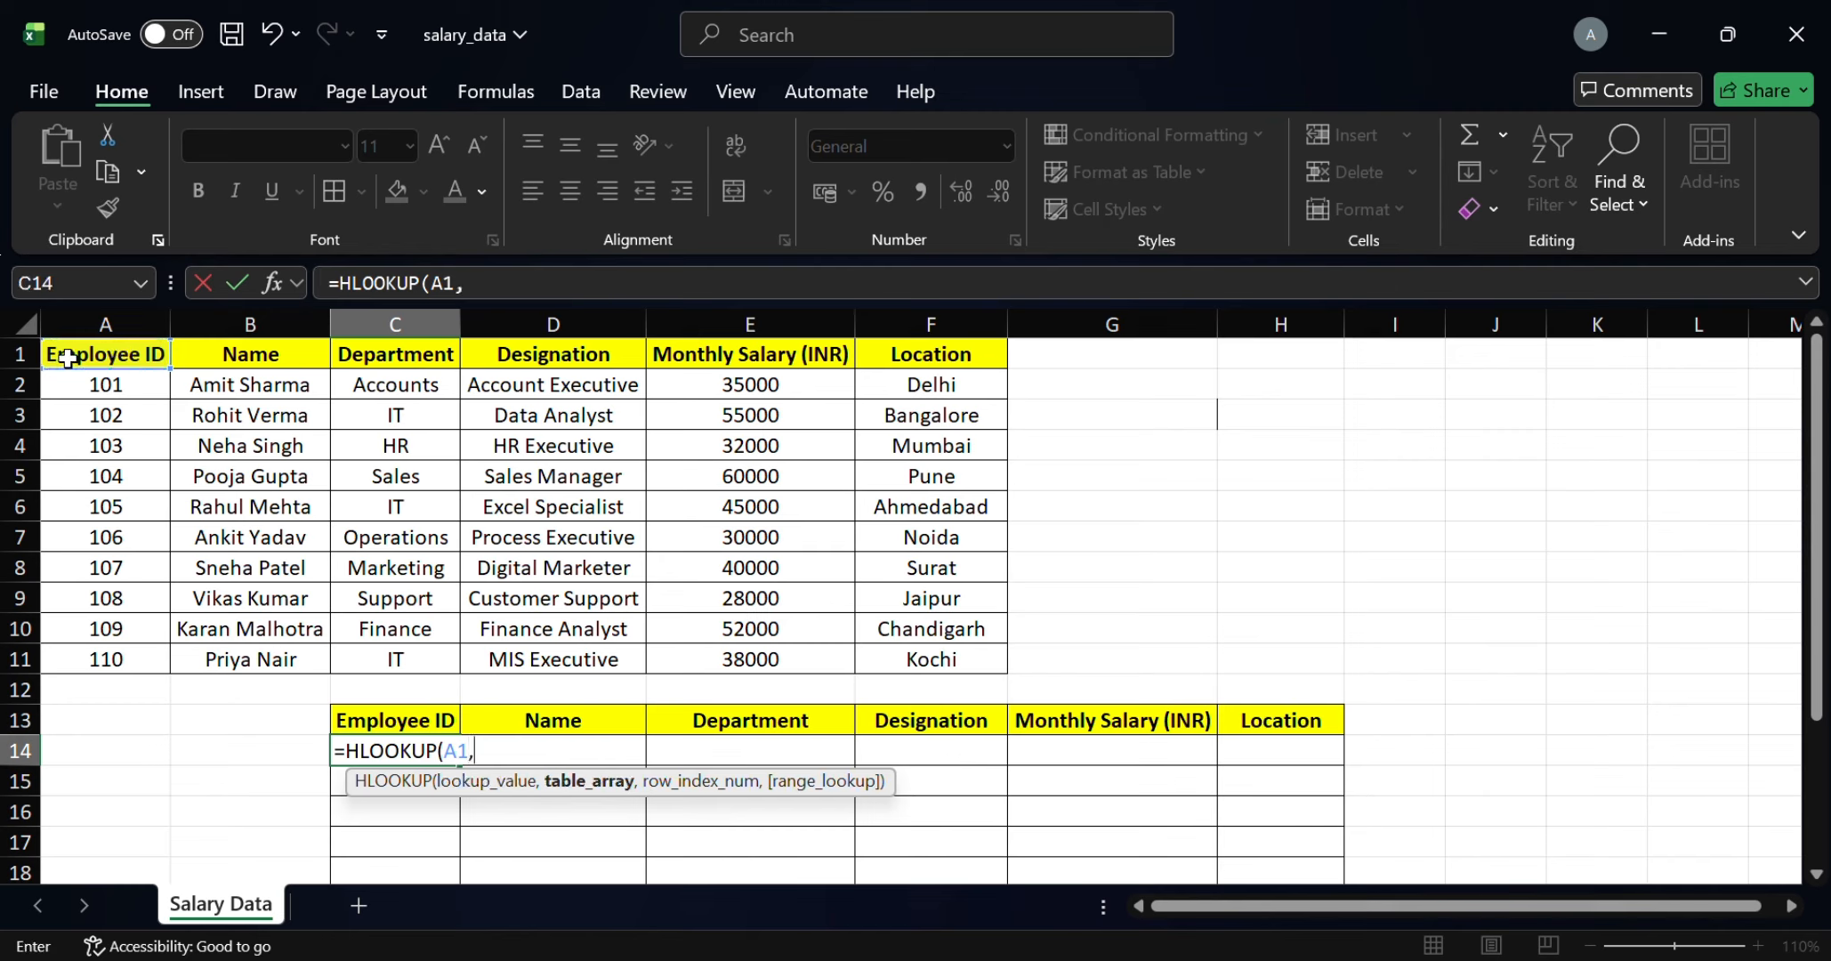
pyautogui.moveTo(68, 357); pyautogui.dragTo(920, 661)
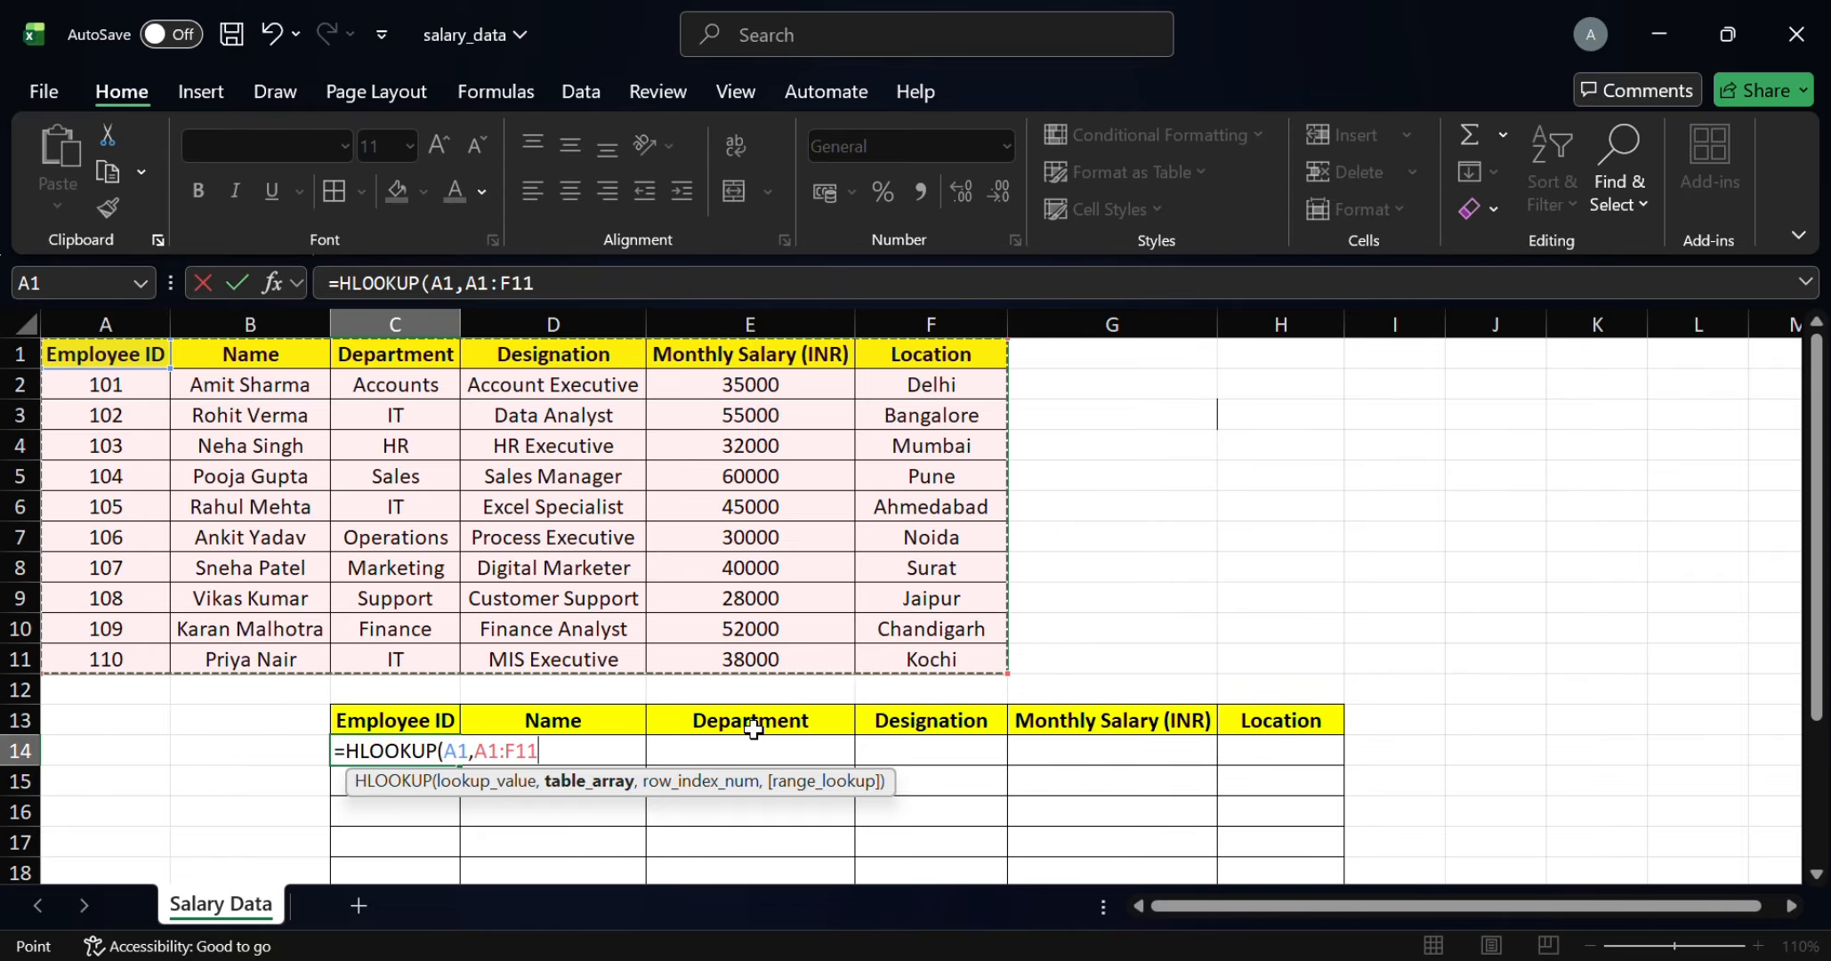
pyautogui.write(',')
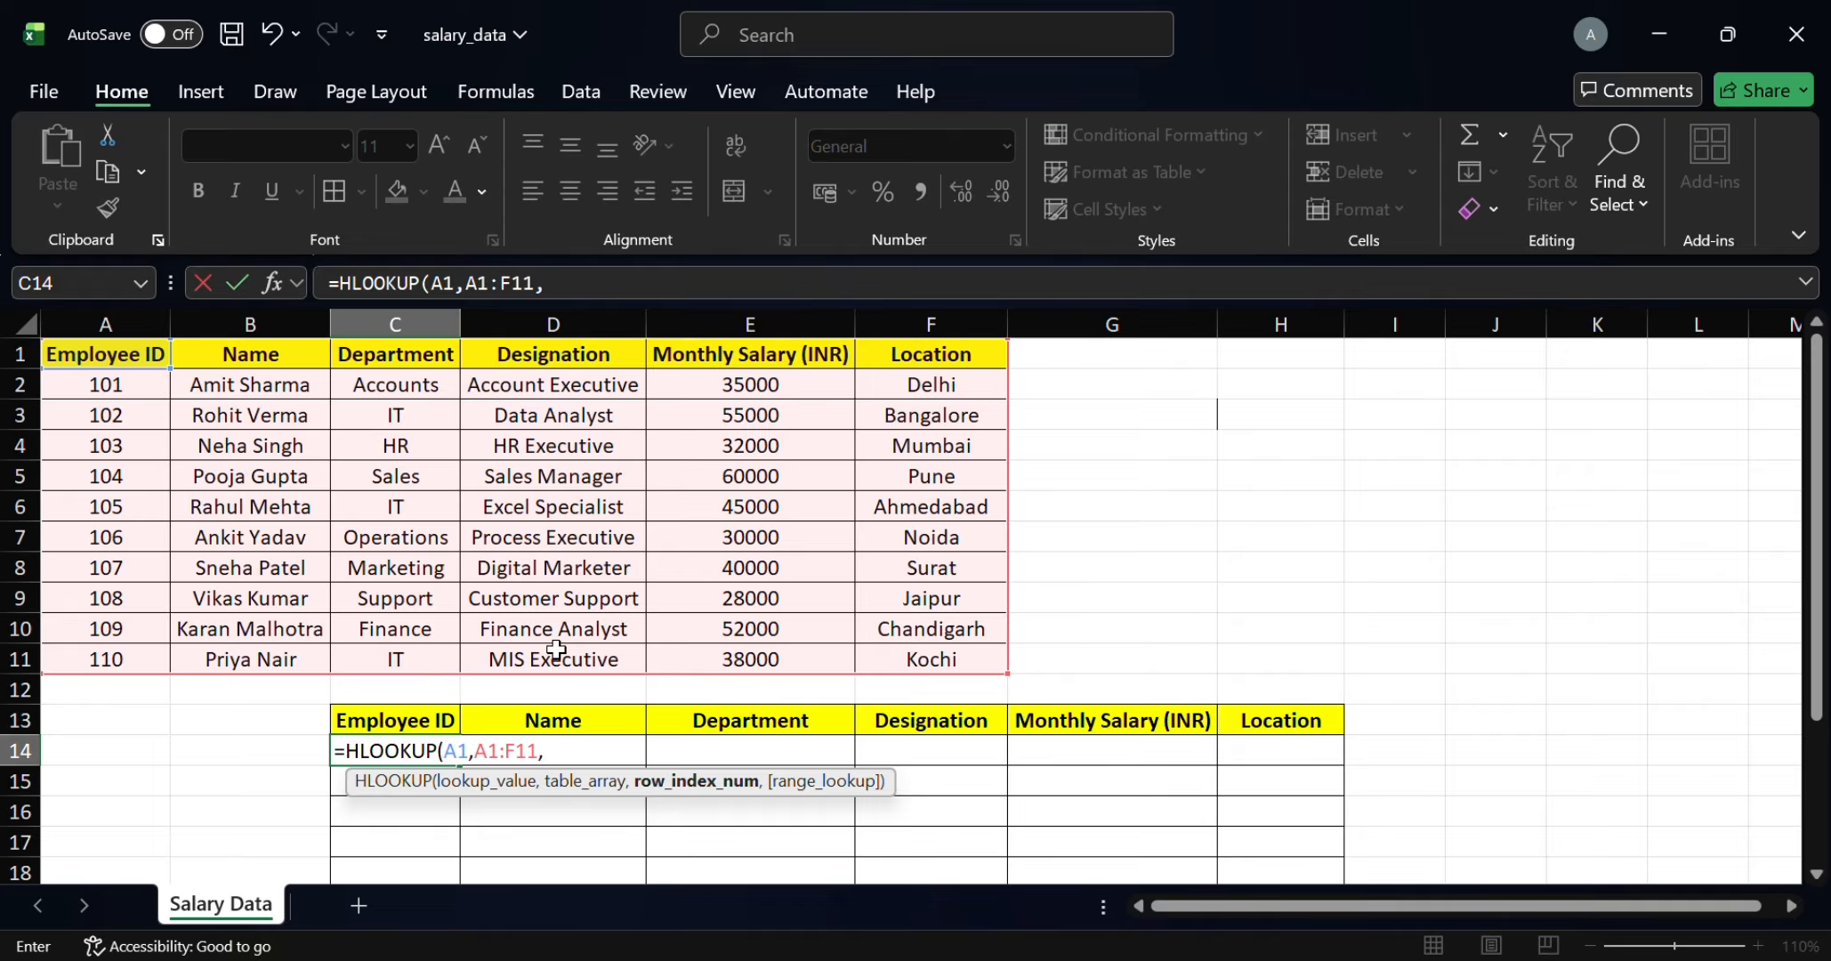
pyautogui.write('2,')
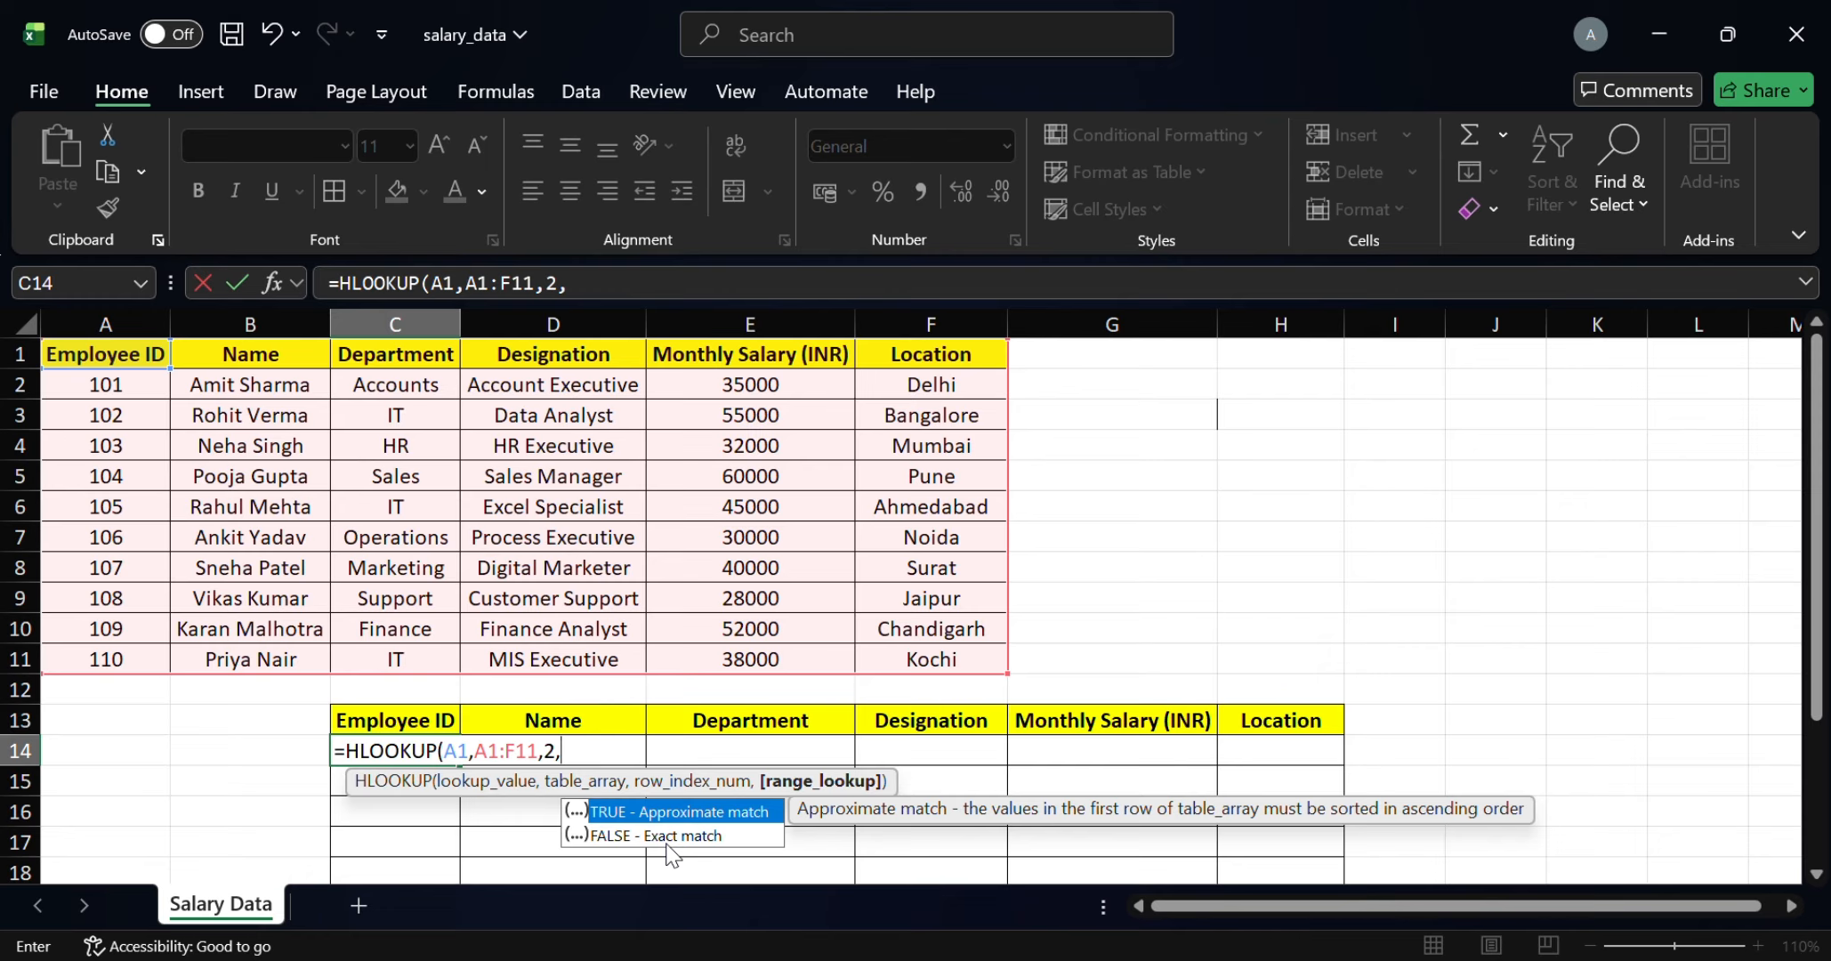
pyautogui.write('0')
pyautogui.press('Return')
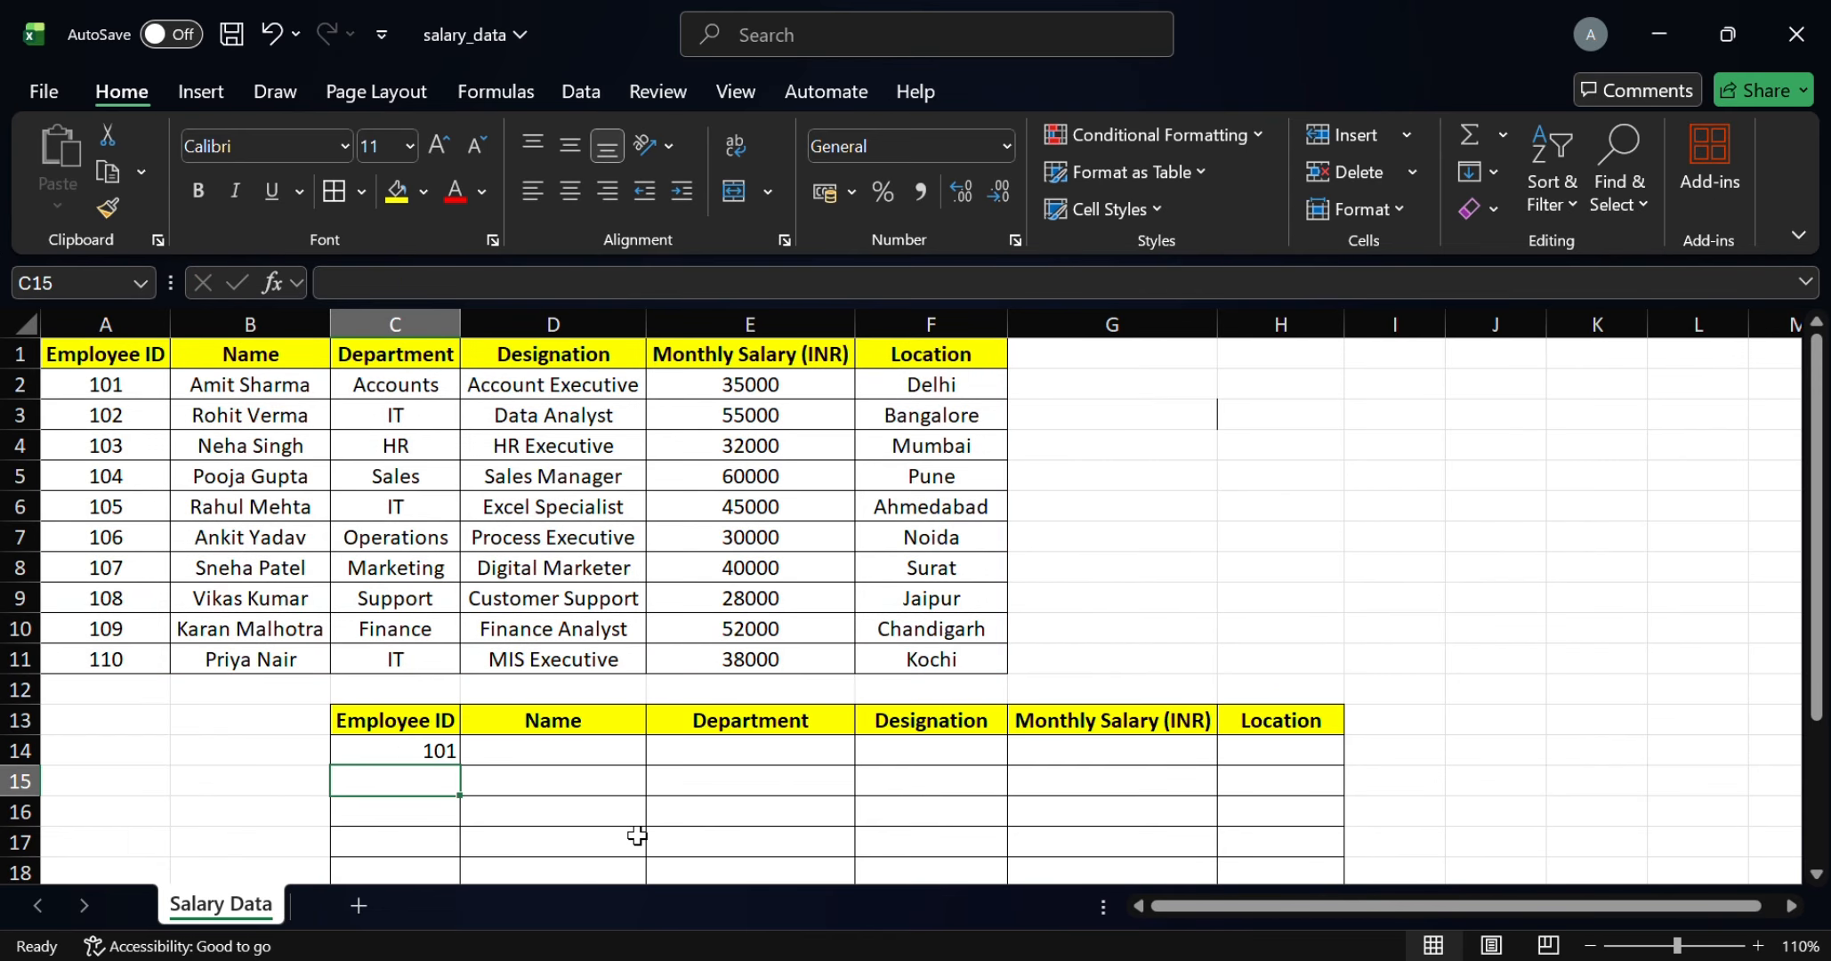
# - Fill the C14 formula across to the Location column and down through row 18
pyautogui.click(444, 755)
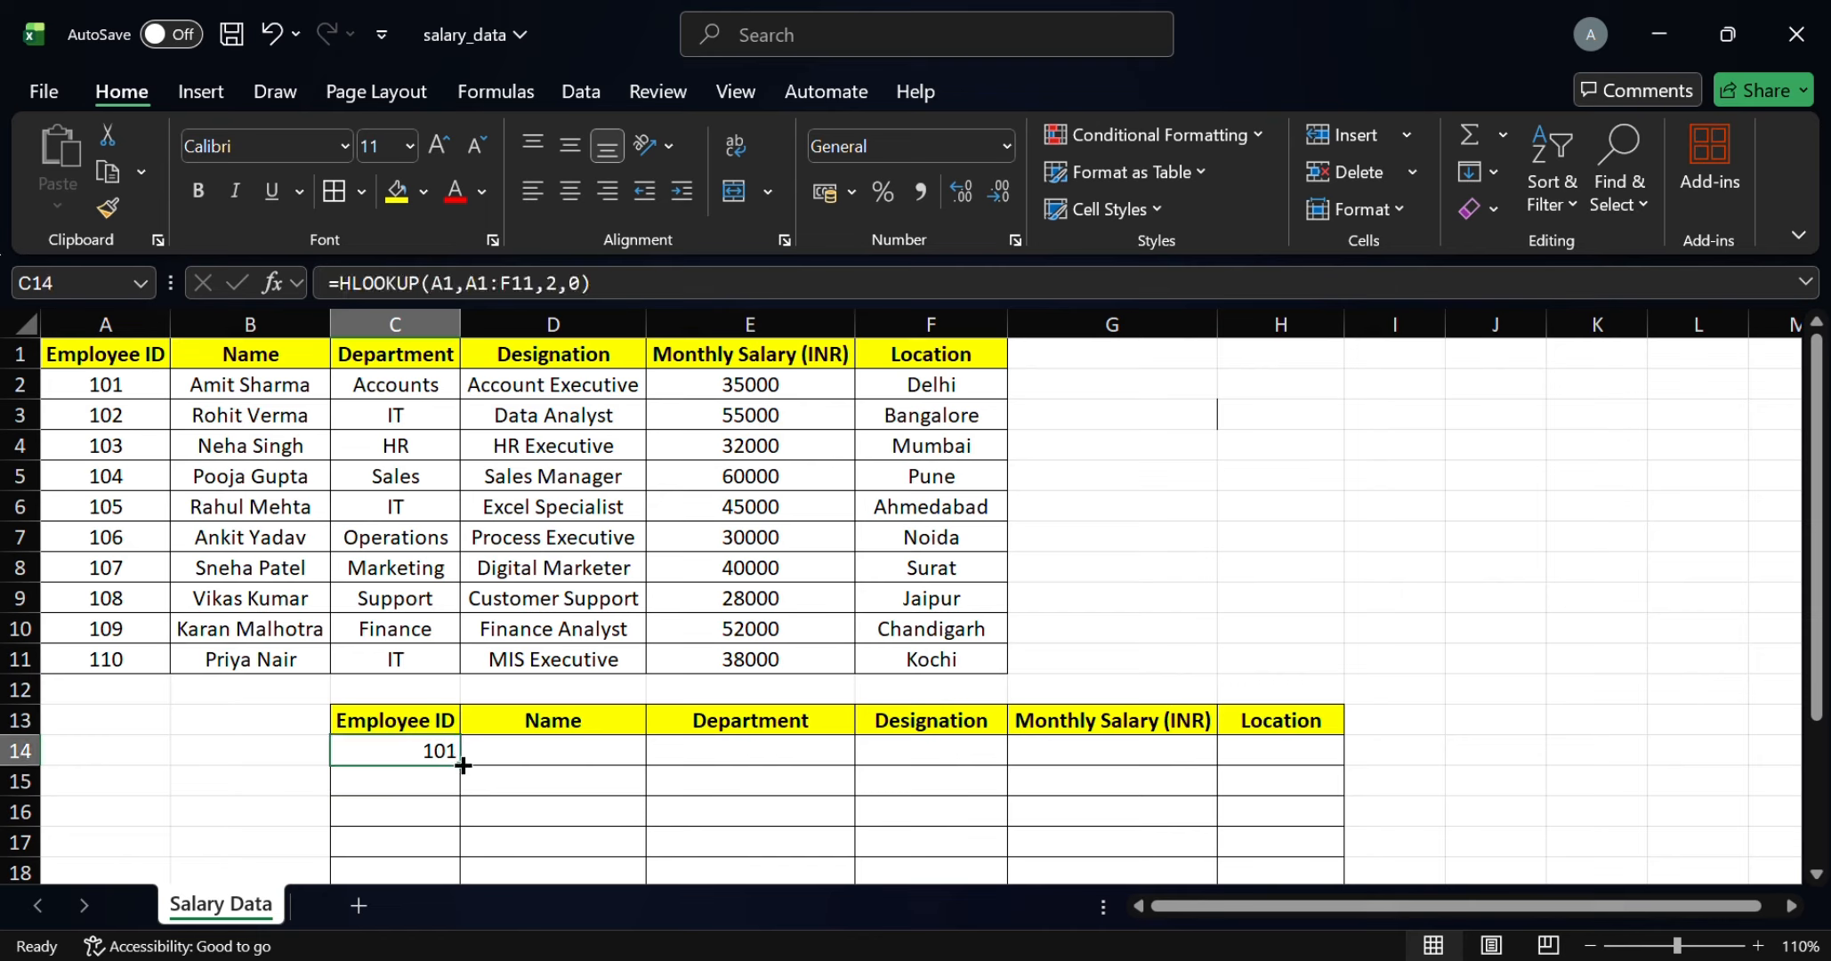
pyautogui.moveTo(460, 764); pyautogui.dragTo(1330, 787)
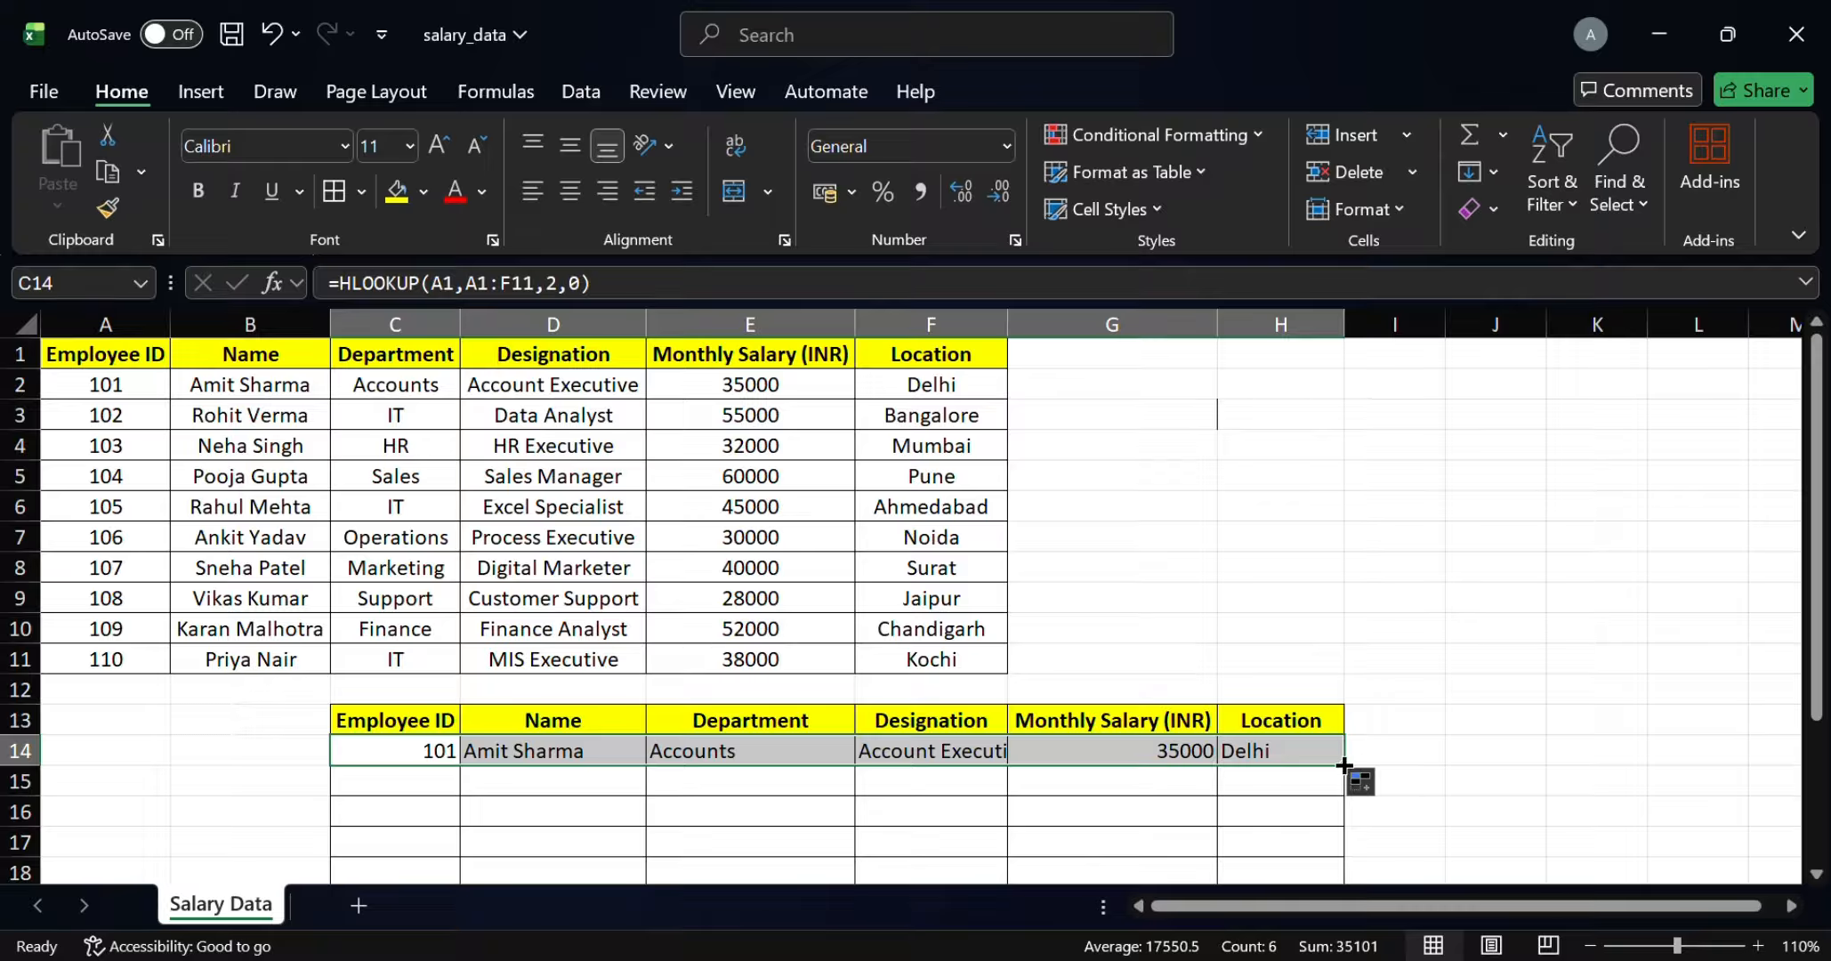
pyautogui.moveTo(1343, 765); pyautogui.dragTo(1328, 815)
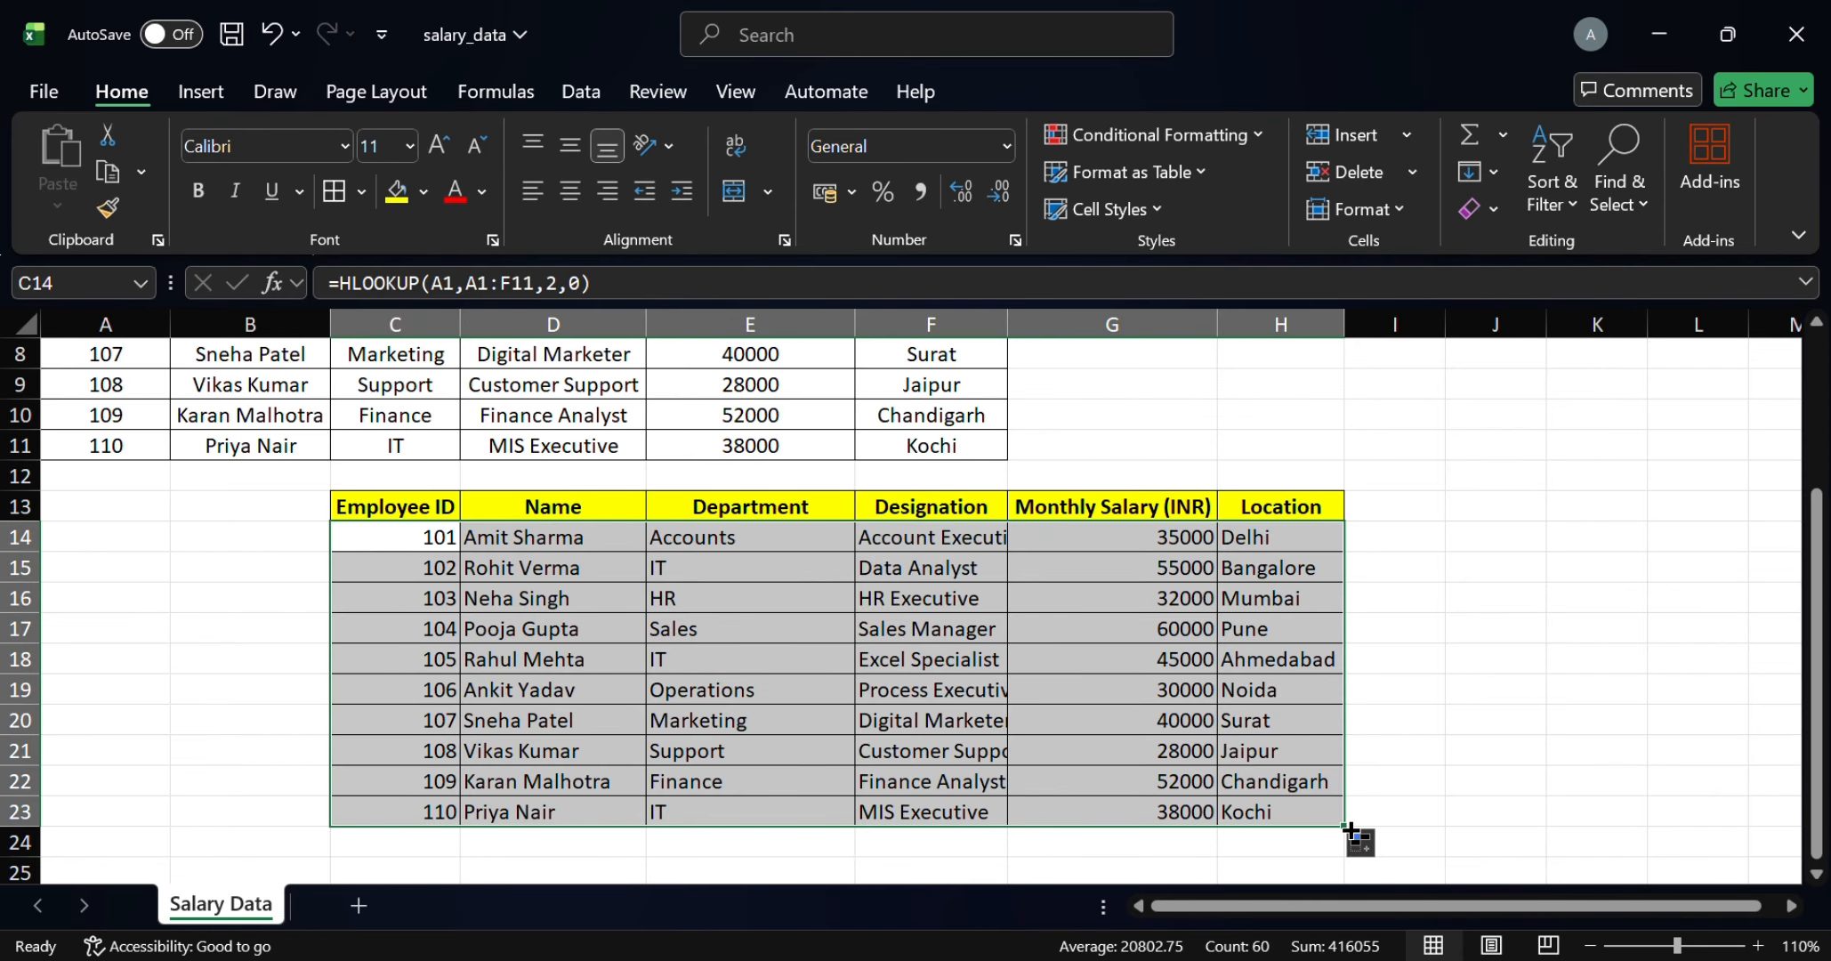
pyautogui.moveTo(1349, 829); pyautogui.dragTo(1353, 674)
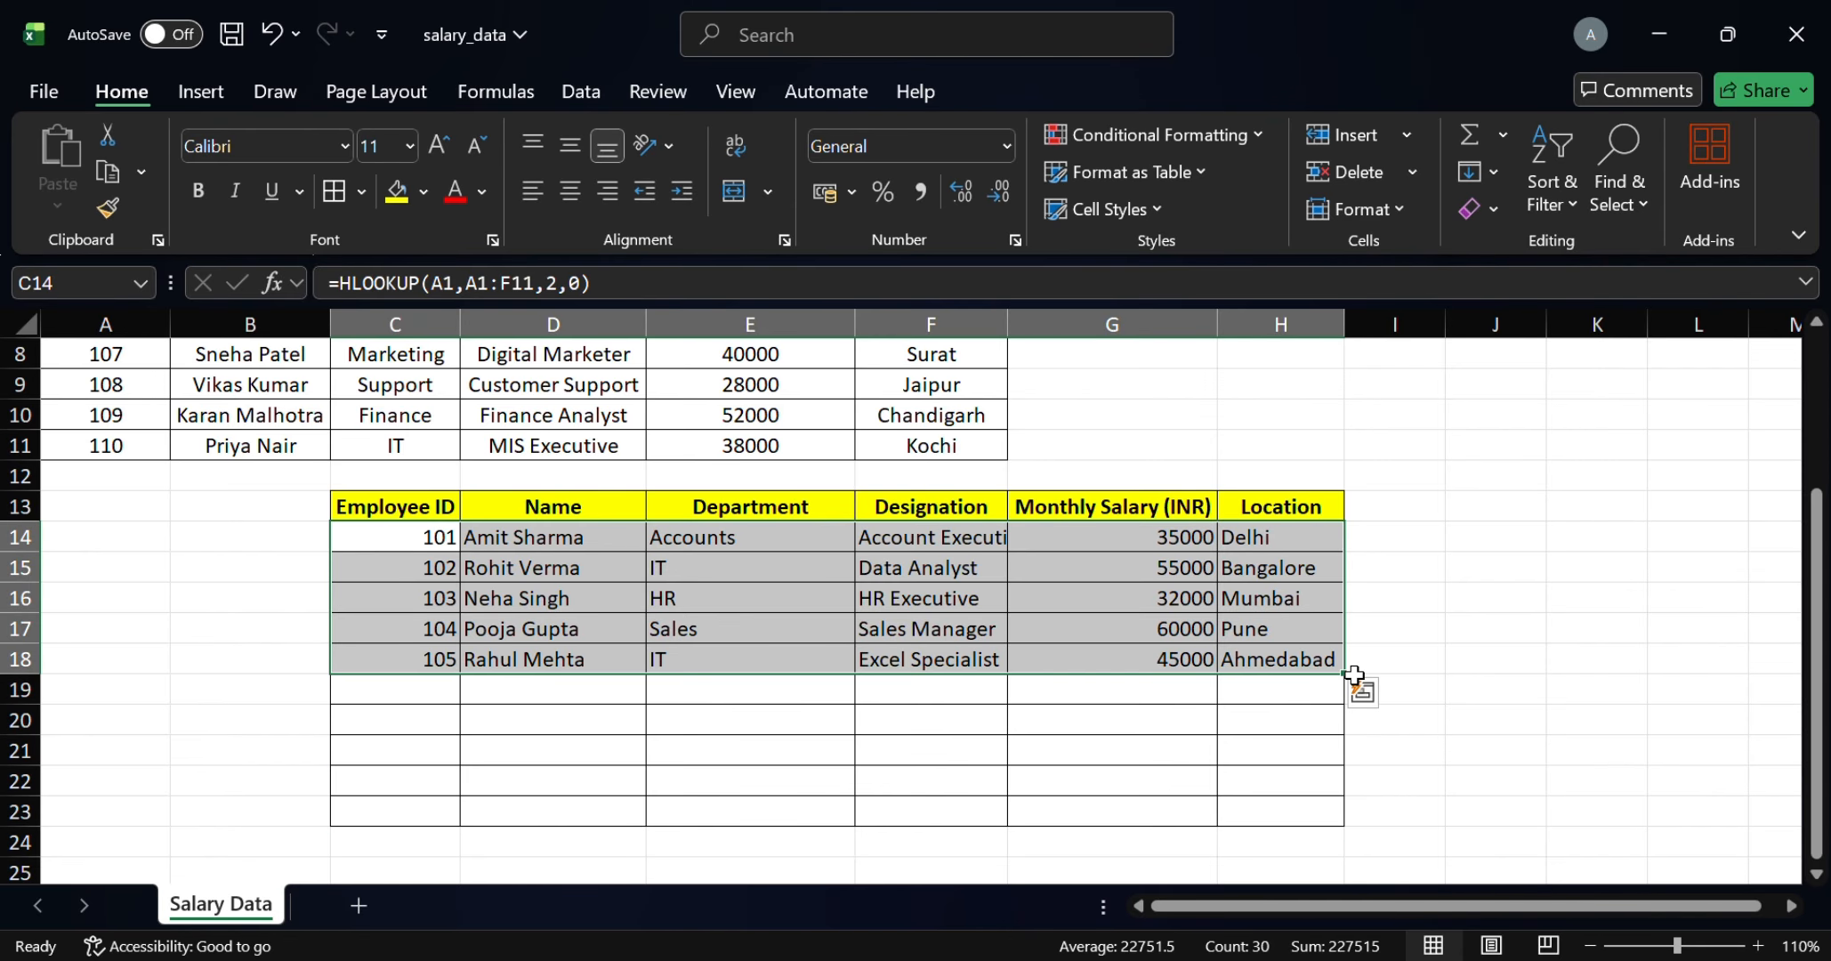
pyautogui.click(1354, 676)
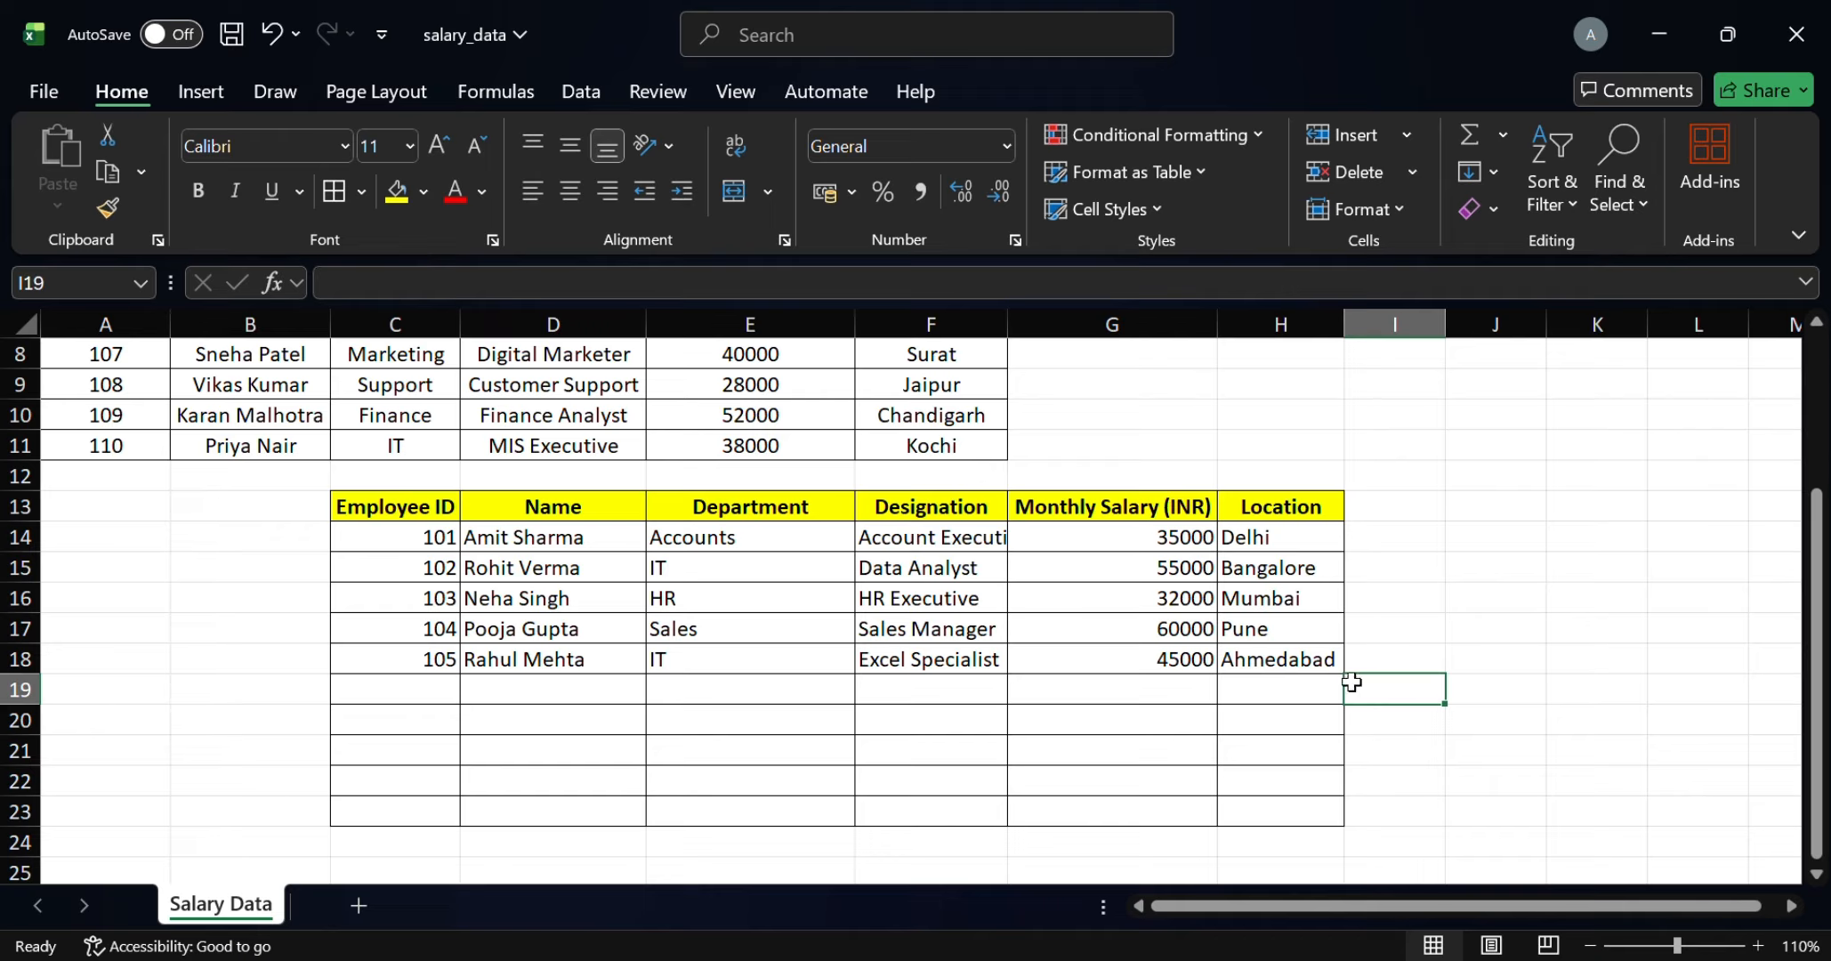
# - Inspect the filled formula in G18 and the Employee ID header in A1 of the source table
pyautogui.click(1202, 656)
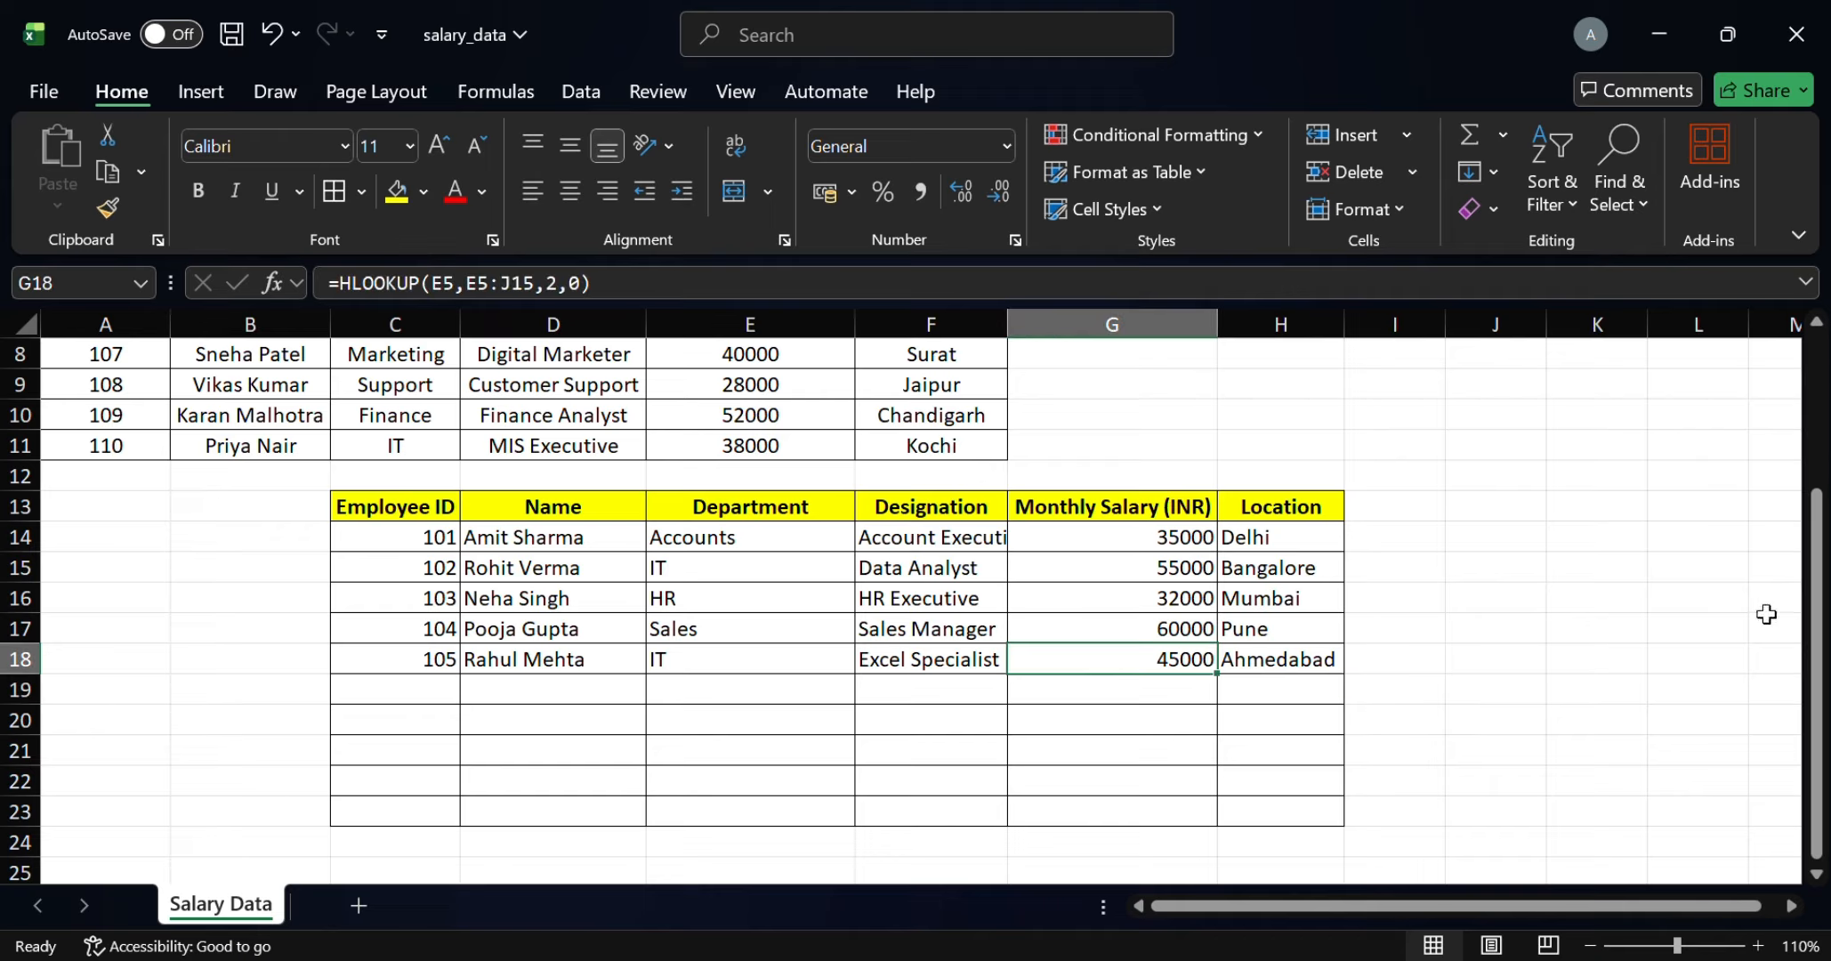
pyautogui.moveTo(1824, 628); pyautogui.dragTo(1820, 453)
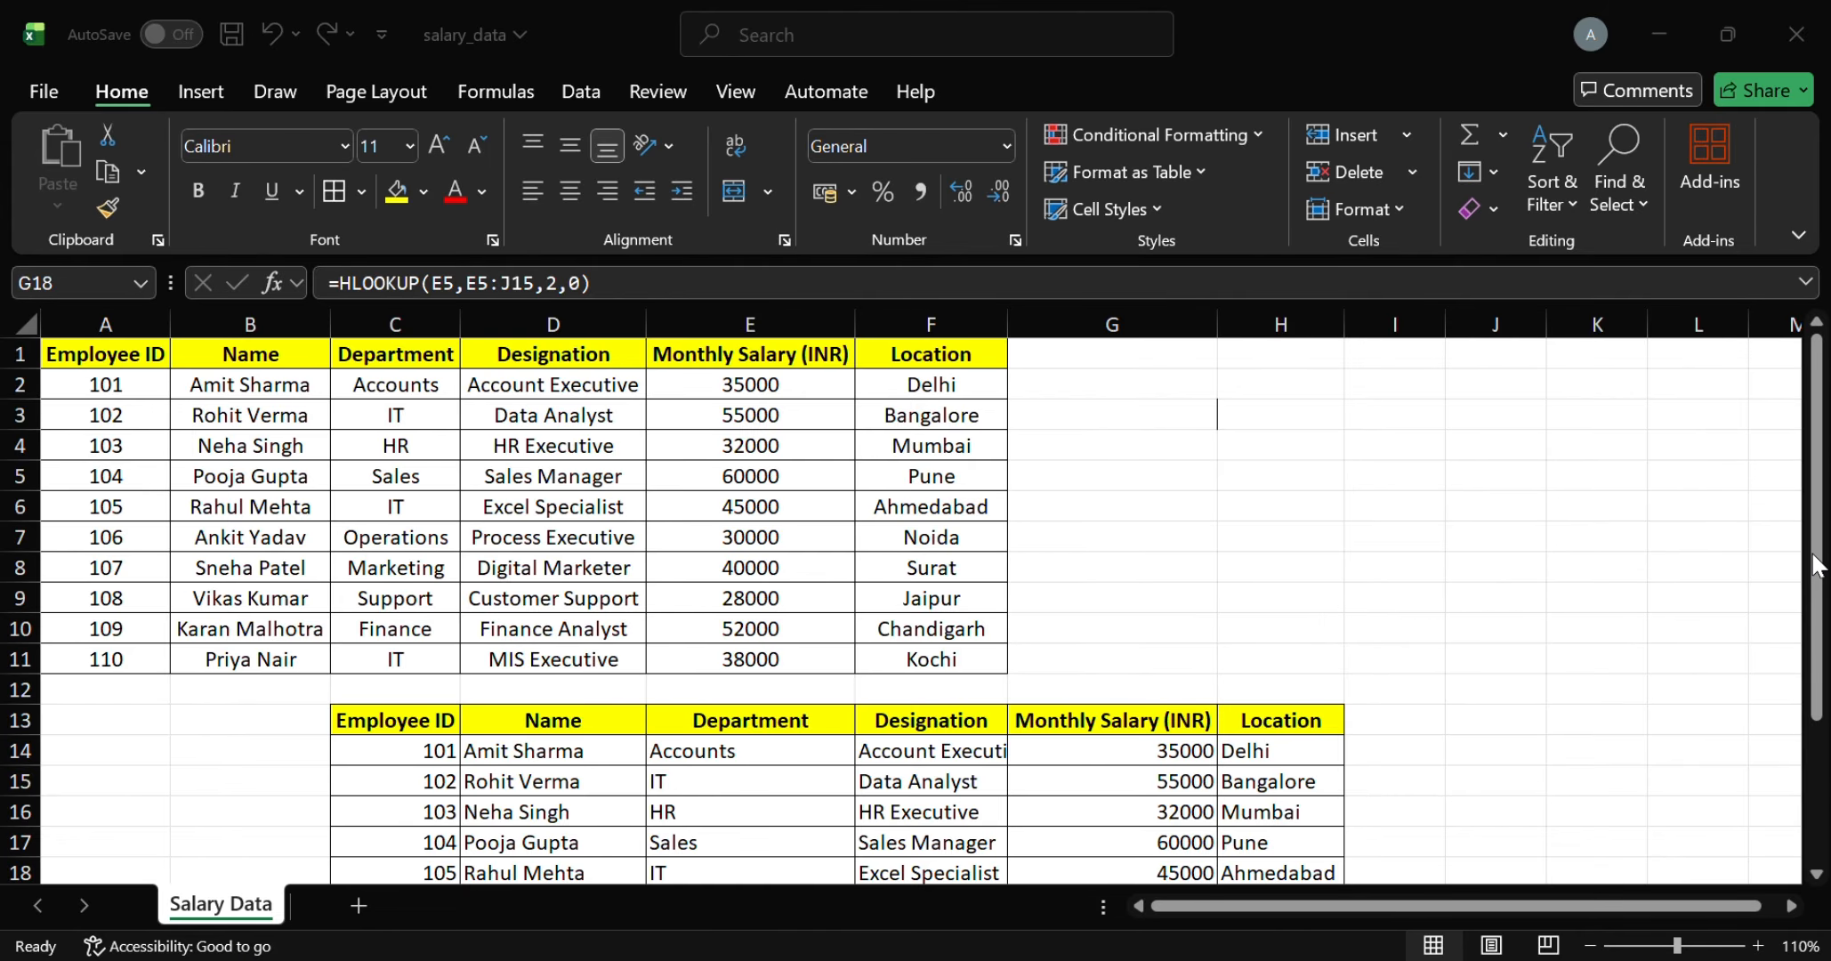
pyautogui.moveTo(1819, 605)
pyautogui.mouseDown()
pyautogui.moveTo(1822, 658)
pyautogui.moveTo(1821, 609)
pyautogui.mouseUp()
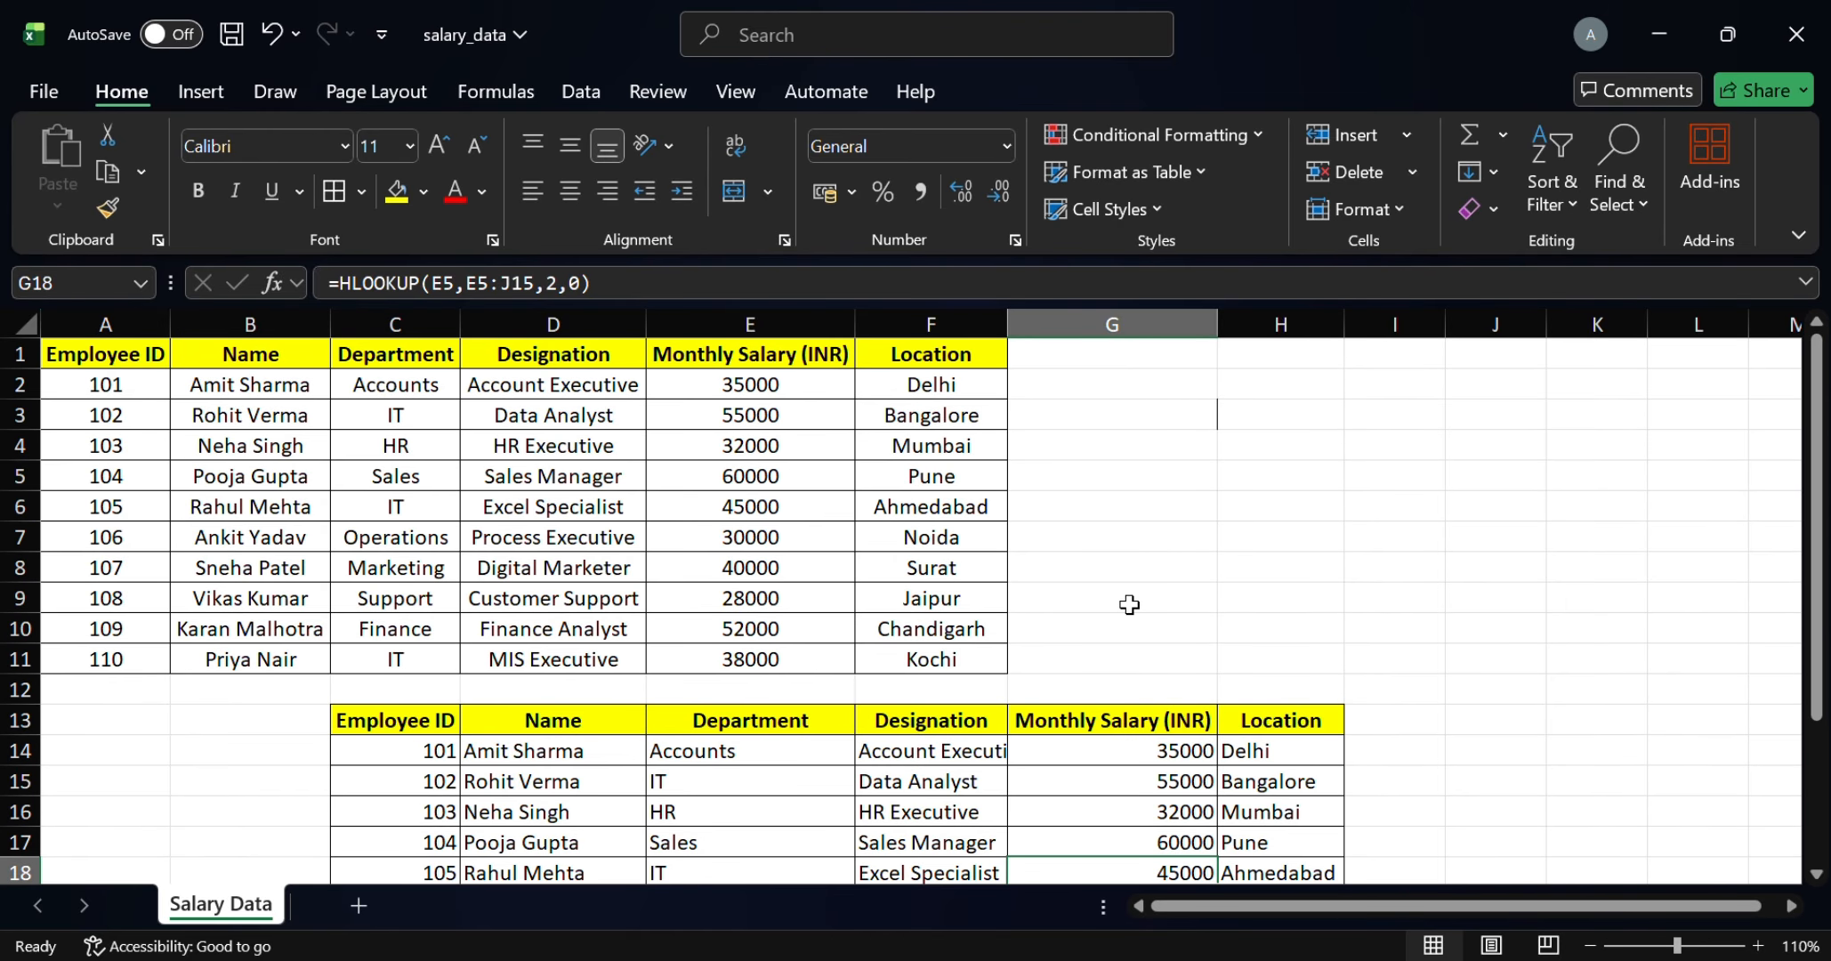
pyautogui.click(131, 349)
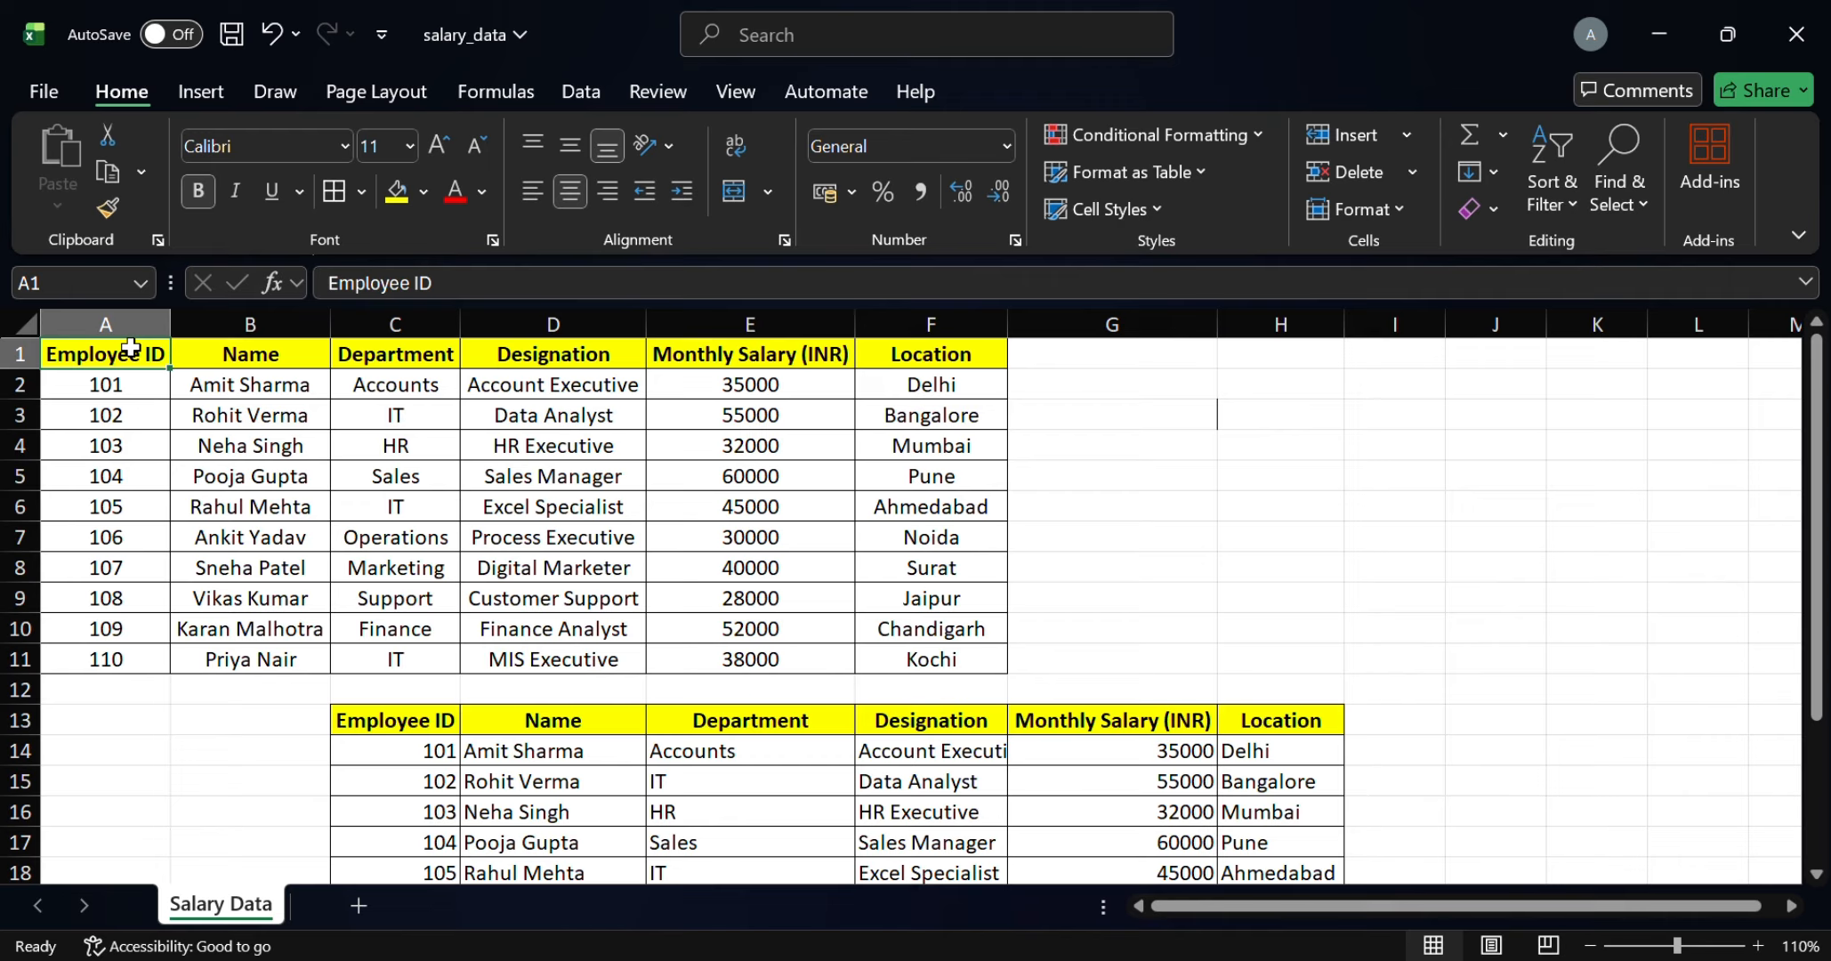